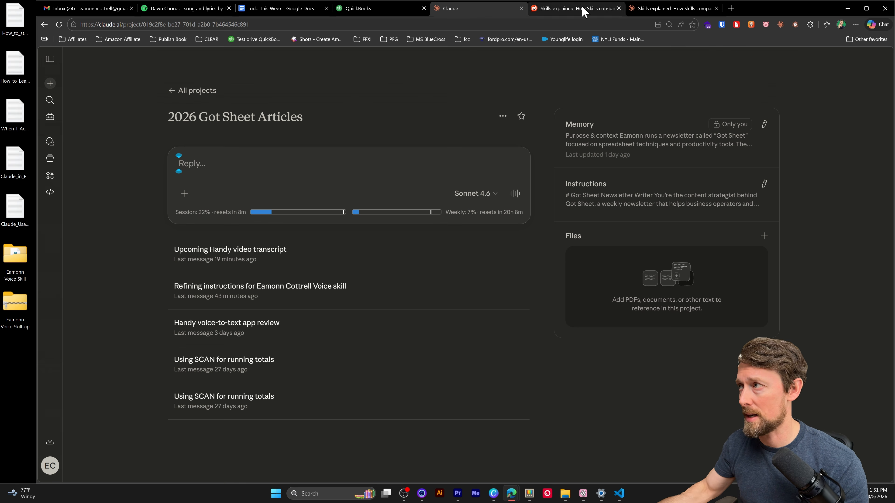
# Open the Claude blog article "Skills explained" and read the passage on when to use a Skill instead of a Project
pyautogui.click(673, 14)
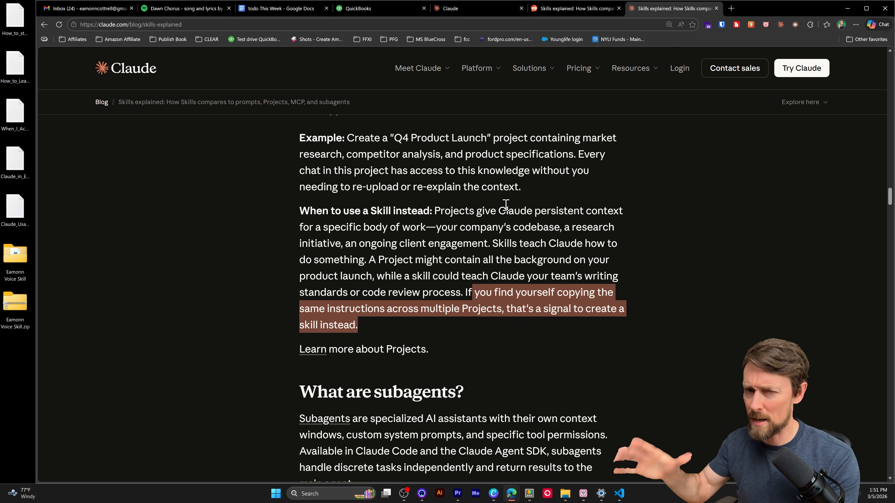
pyautogui.moveTo(387, 334); pyautogui.dragTo(301, 222)
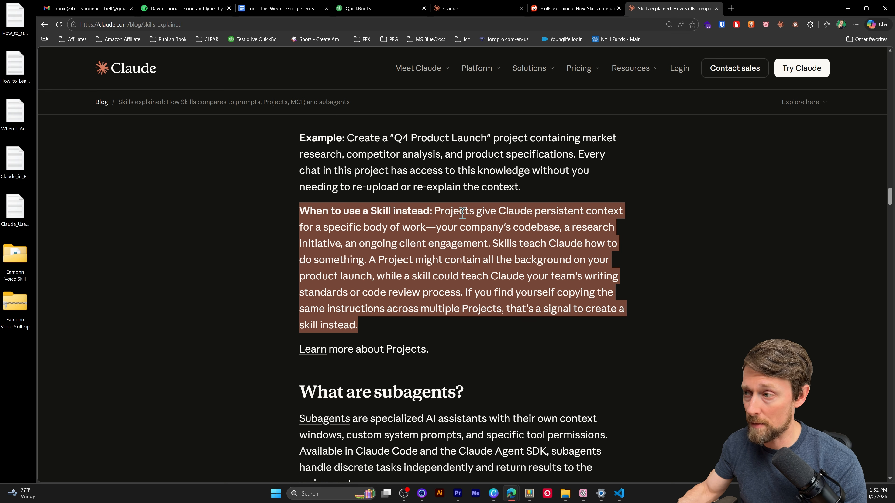
pyautogui.click(438, 207)
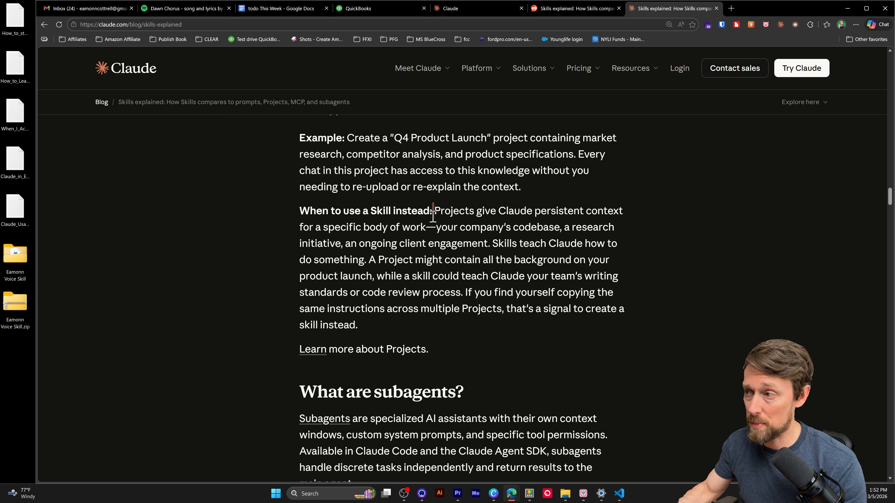
pyautogui.moveTo(434, 210)
pyautogui.mouseDown()
pyautogui.moveTo(417, 223)
pyautogui.moveTo(428, 224)
pyautogui.mouseUp()
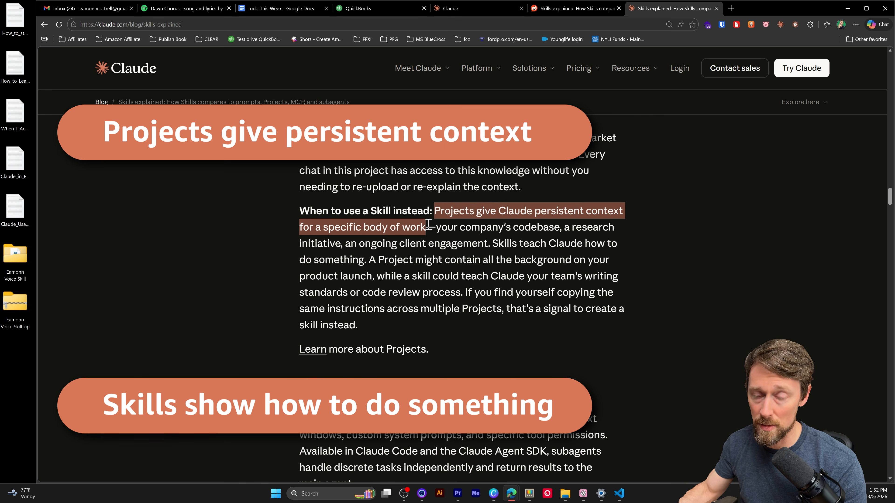
pyautogui.moveTo(491, 246); pyautogui.dragTo(351, 260)
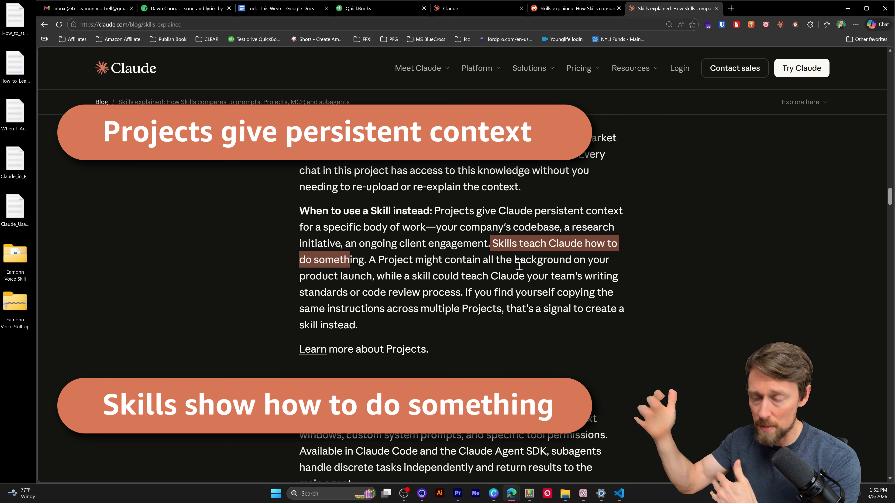
pyautogui.moveTo(488, 261); pyautogui.dragTo(447, 264)
pyautogui.moveTo(386, 275); pyautogui.dragTo(630, 278)
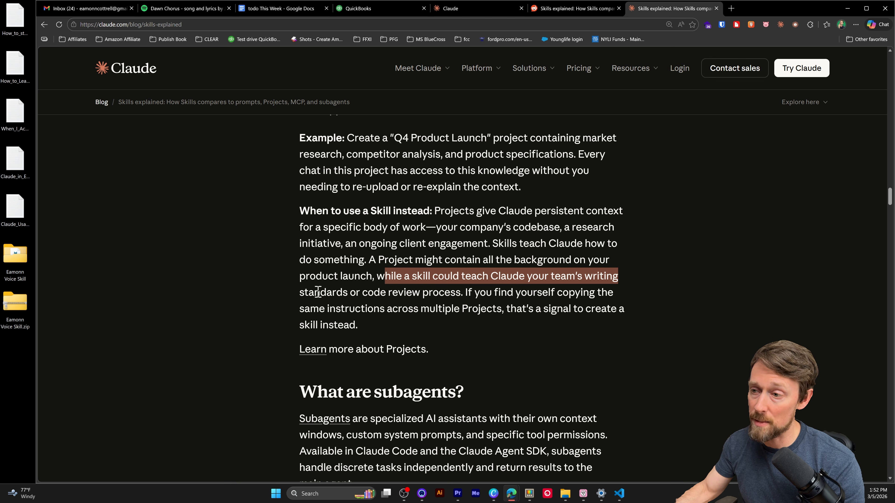
pyautogui.moveTo(314, 292); pyautogui.dragTo(480, 287)
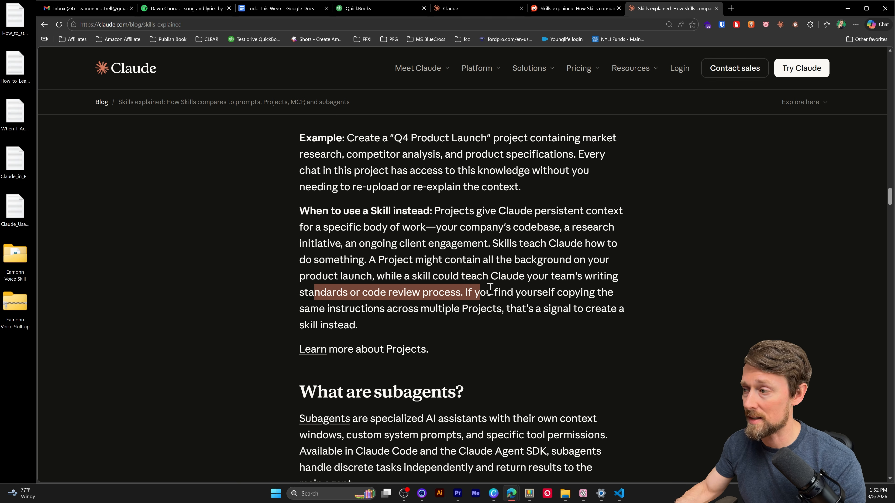
pyautogui.click(468, 294)
pyautogui.moveTo(465, 292); pyautogui.dragTo(486, 321)
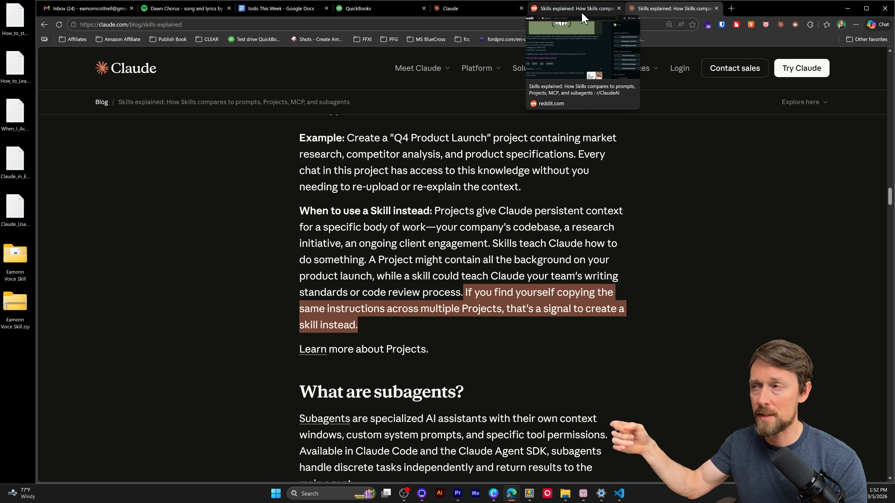
pyautogui.click(664, 189)
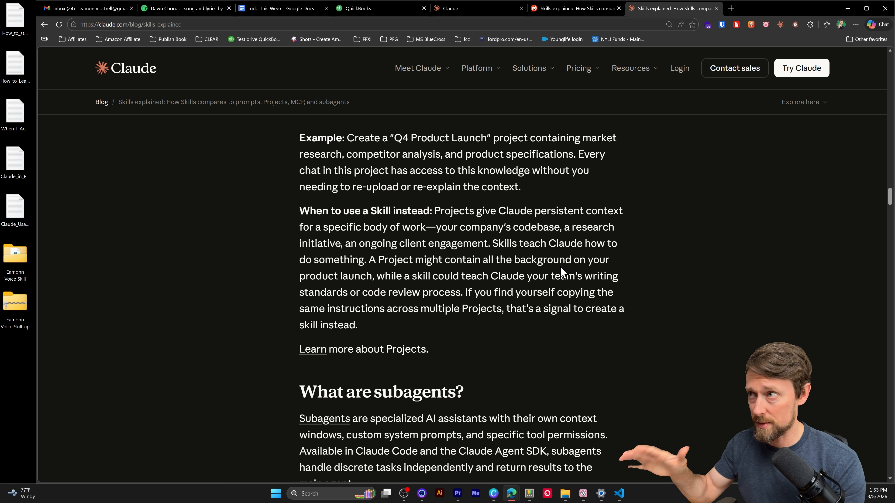
# Return to the 2026 Got Sheet Articles project and point out the five video transcript text files on the desktop
pyautogui.click(488, 9)
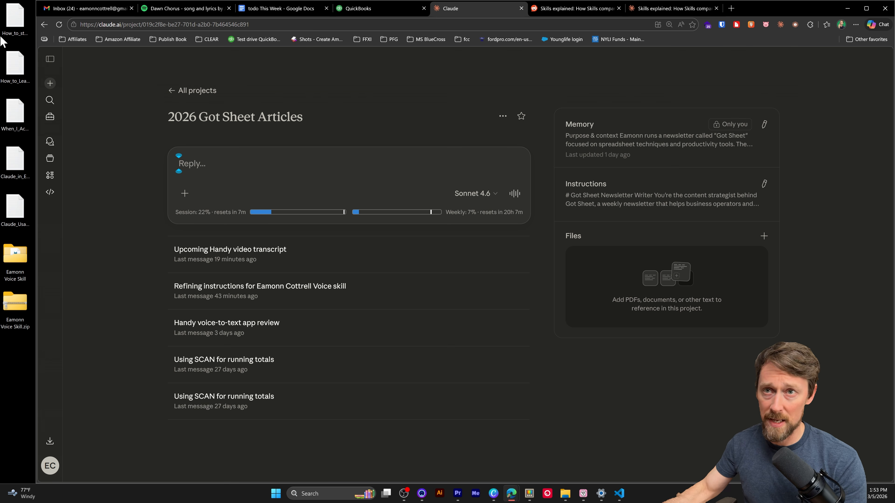
pyautogui.click(20, 21)
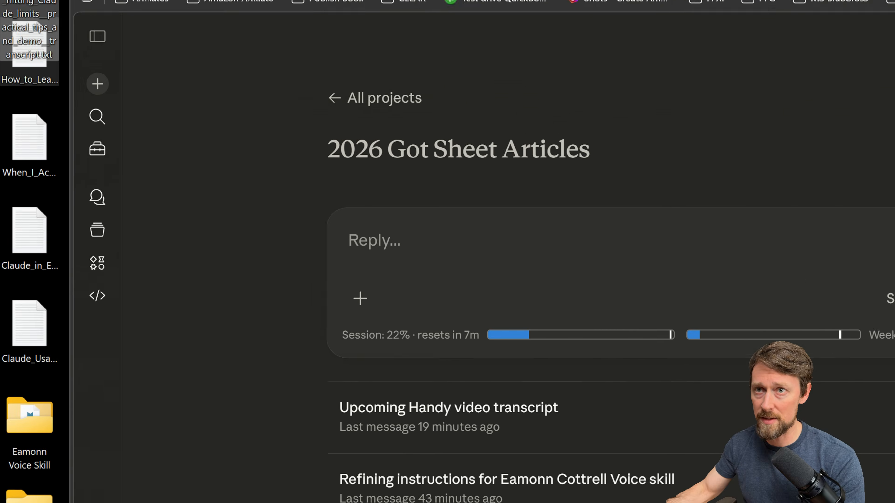
pyautogui.moveTo(83, 51); pyautogui.dragTo(231, 144)
pyautogui.moveTo(74, 102); pyautogui.dragTo(169, 133)
pyautogui.moveTo(51, 209); pyautogui.dragTo(171, 275)
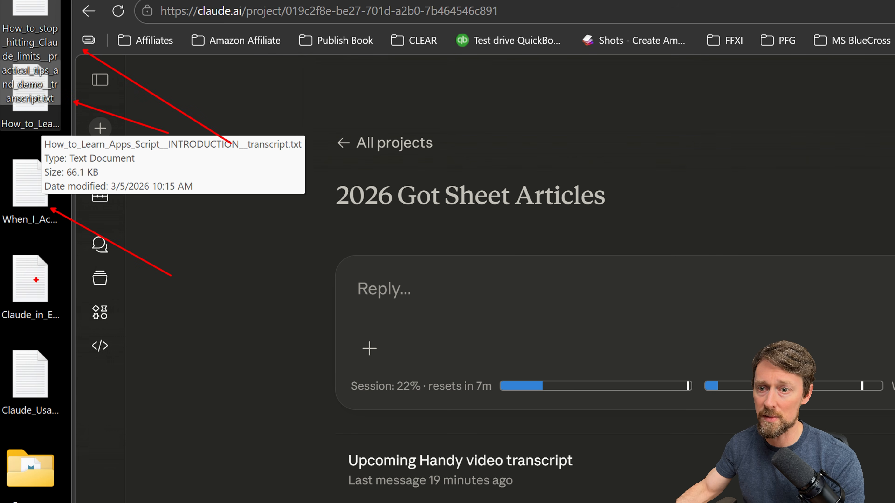
pyautogui.moveTo(35, 279); pyautogui.dragTo(150, 316)
pyautogui.moveTo(45, 376); pyautogui.dragTo(209, 420)
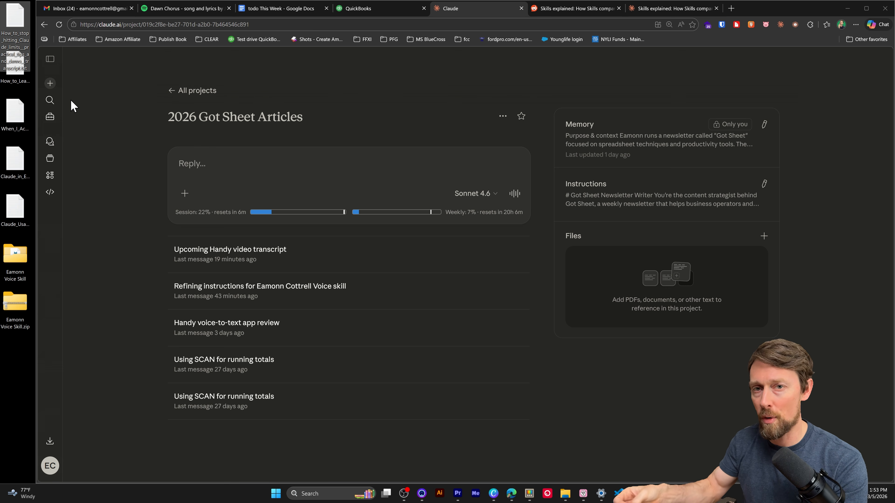
# Open the chat "Creating a personal brand voice skill for Claude" in Got Sheet Branding 2026 and view its first generated voice skill document
pyautogui.click(182, 91)
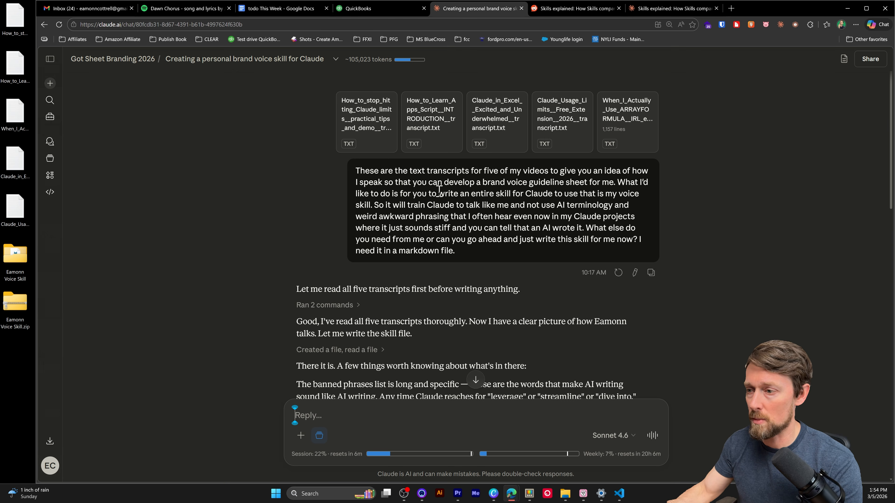
pyautogui.scroll(-8, 393, 149)
pyautogui.scroll(-6, 393, 150)
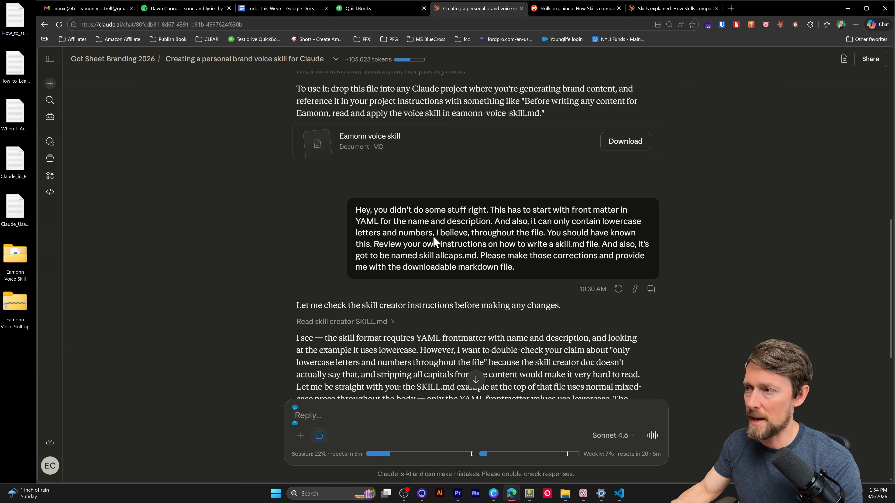
pyautogui.click(425, 139)
pyautogui.scroll(10, 693, 223)
pyautogui.scroll(10, 693, 224)
pyautogui.scroll(-1, 694, 231)
pyautogui.scroll(1, 694, 224)
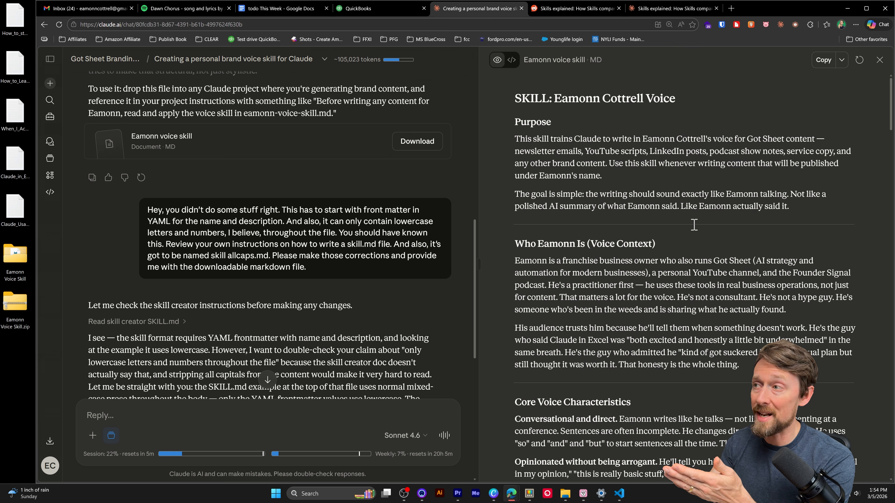
# Review the Purpose and Voice Context sections at the start of the voice skill document
pyautogui.moveTo(534, 114); pyautogui.dragTo(531, 119)
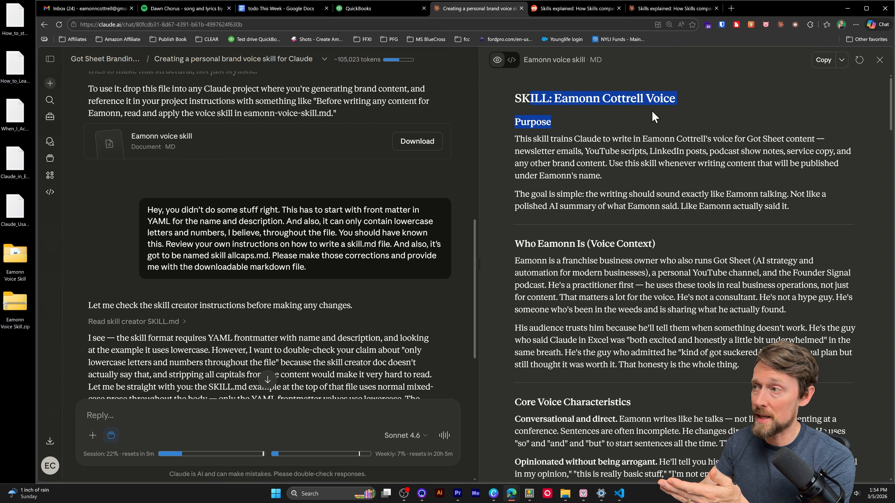
pyautogui.moveTo(525, 243); pyautogui.dragTo(650, 260)
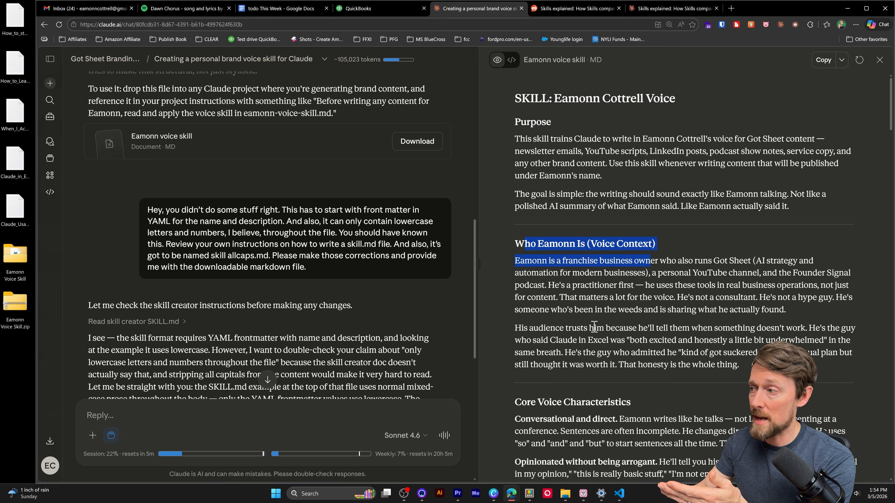
pyautogui.scroll(-3, 572, 224)
pyautogui.moveTo(526, 281); pyautogui.dragTo(671, 298)
pyautogui.click(621, 304)
pyautogui.scroll(-4, 621, 302)
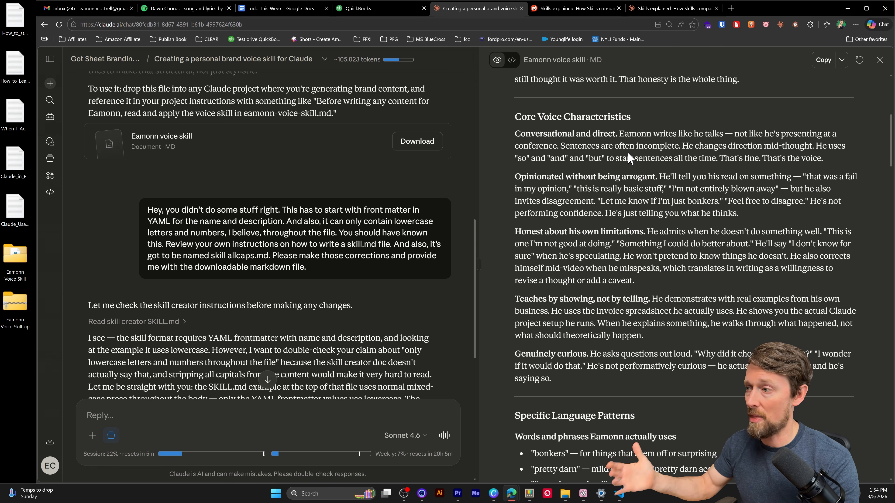
# Examine the voice skill's Specific Language Patterns, including sentence structure and how content opens and closes
pyautogui.scroll(-4, 570, 291)
pyautogui.scroll(-4, 569, 291)
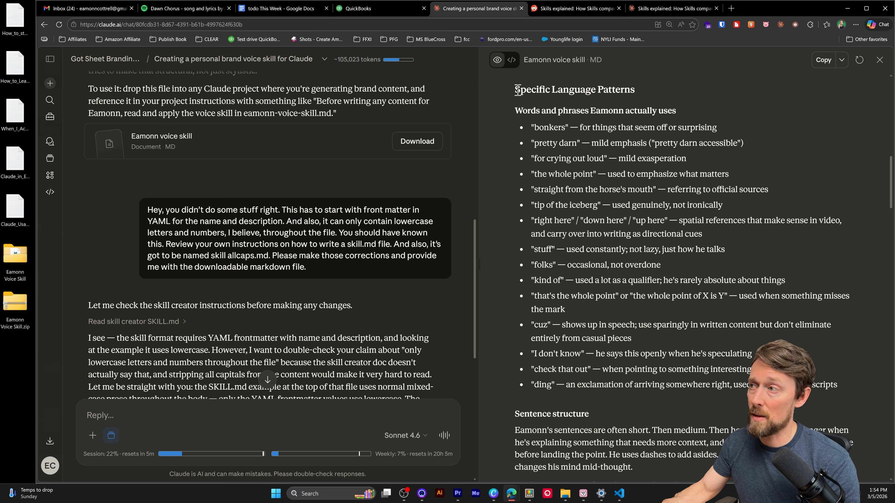
pyautogui.moveTo(520, 88); pyautogui.dragTo(648, 89)
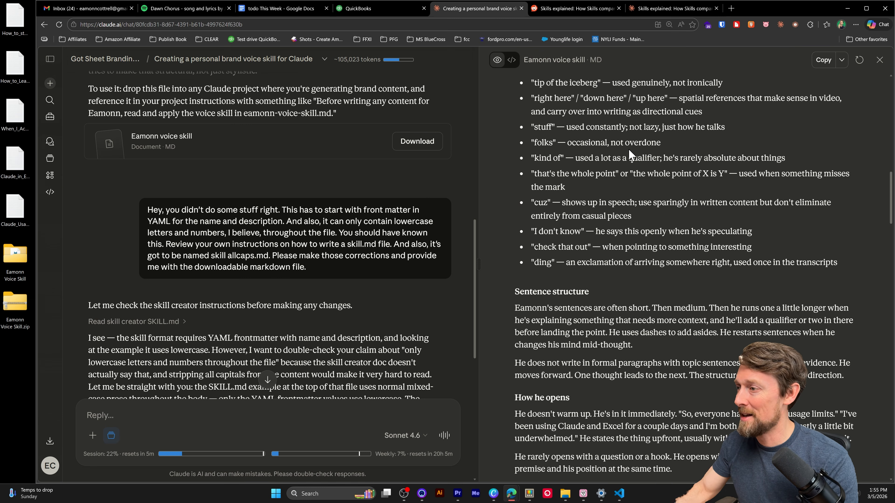
pyautogui.scroll(-1, 629, 149)
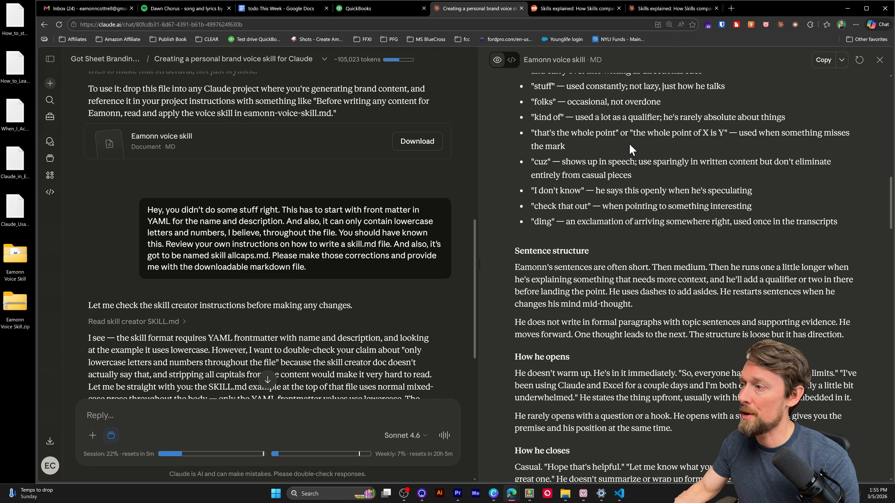
pyautogui.scroll(-2, 629, 149)
pyautogui.moveTo(508, 170); pyautogui.dragTo(709, 239)
pyautogui.moveTo(532, 186); pyautogui.dragTo(669, 199)
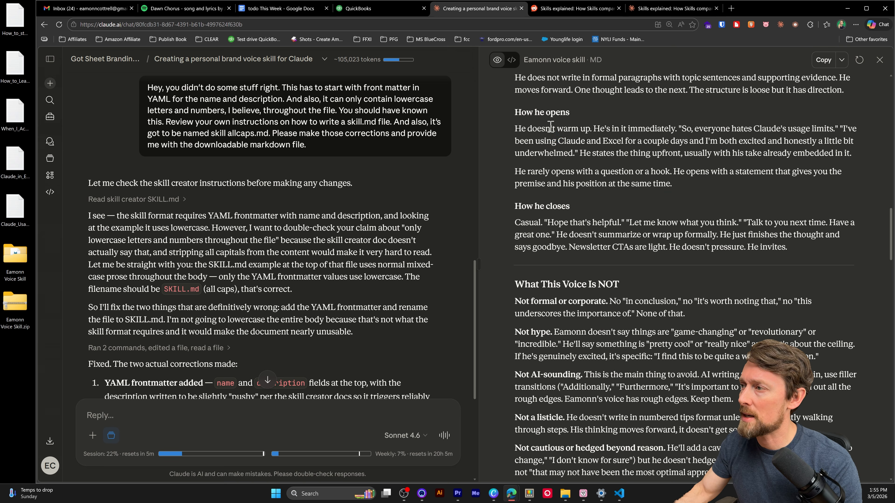
pyautogui.moveTo(540, 113); pyautogui.dragTo(689, 215)
pyautogui.click(546, 219)
# Examine the "What This Voice Is NOT" section and the Banned Phrases and Patterns list in the voice skill
pyautogui.scroll(-4, 545, 220)
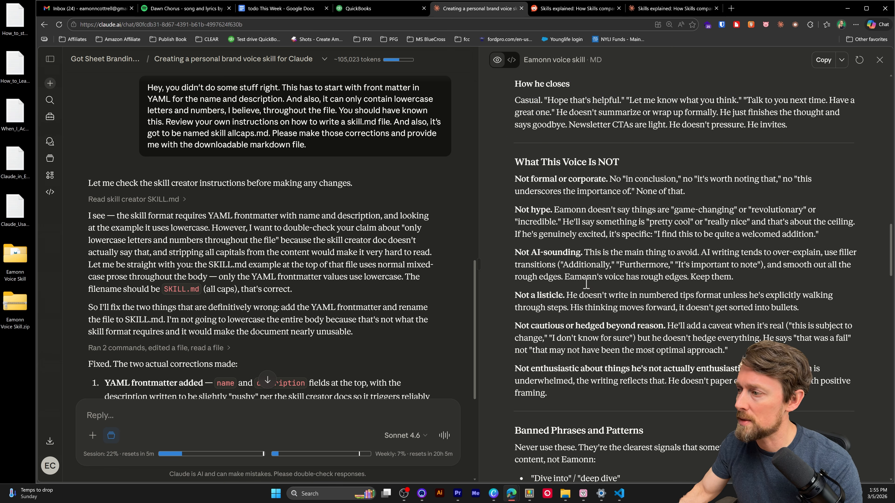
pyautogui.moveTo(516, 122); pyautogui.dragTo(547, 352)
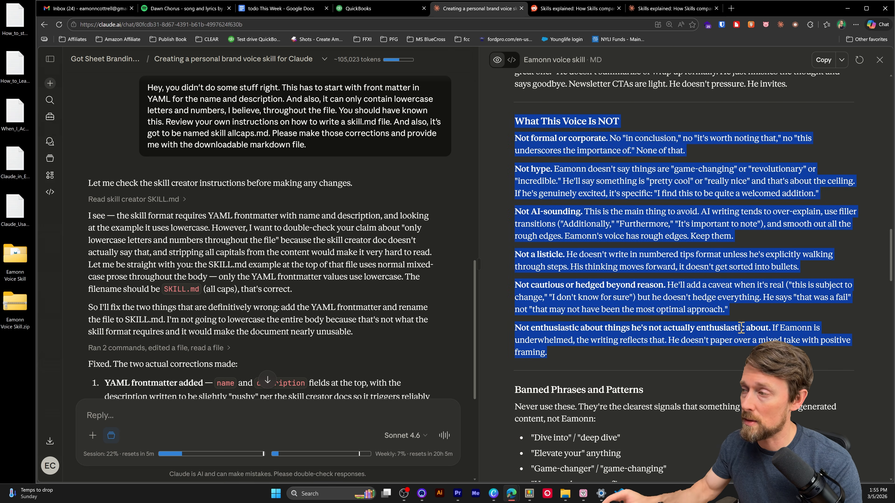
pyautogui.scroll(-10, 740, 328)
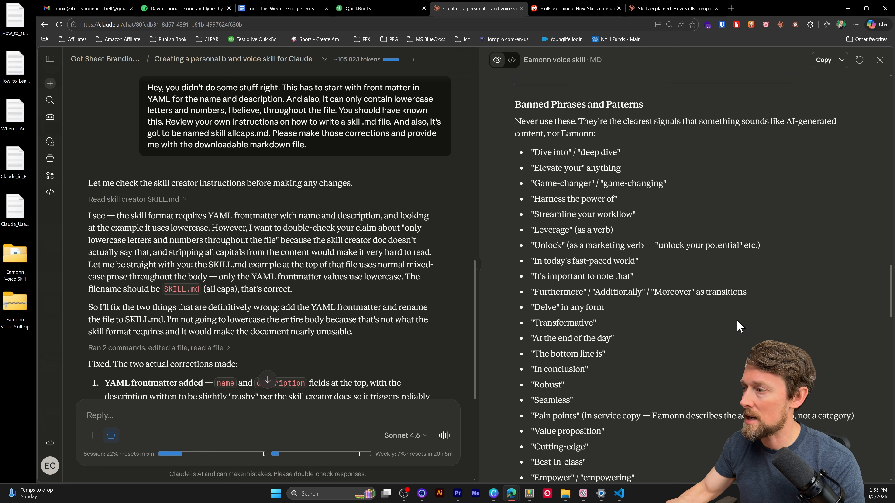
pyautogui.scroll(4, 741, 317)
pyautogui.moveTo(518, 141); pyautogui.dragTo(640, 155)
pyautogui.scroll(-3, 620, 174)
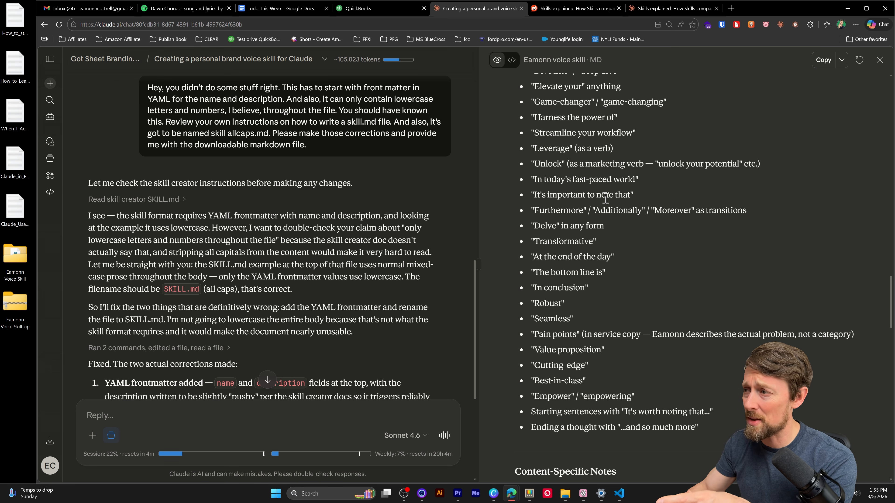
pyautogui.scroll(3, 605, 198)
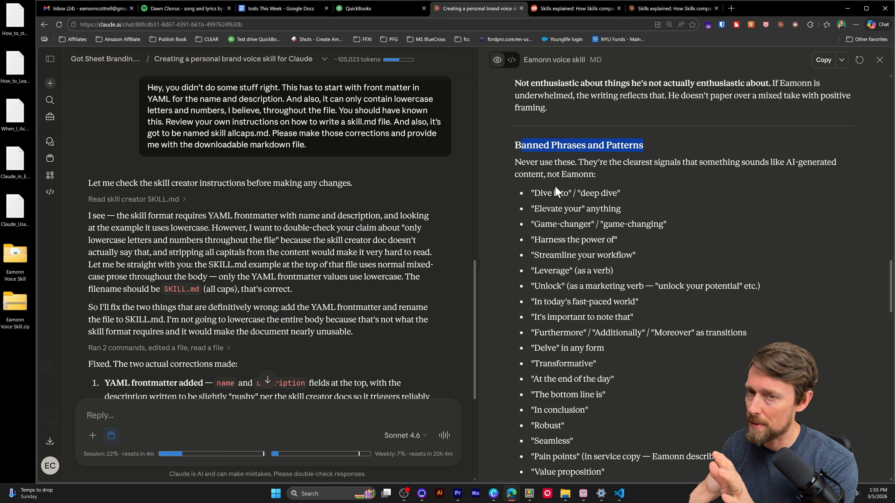
pyautogui.scroll(-2, 568, 211)
pyautogui.moveTo(540, 108); pyautogui.dragTo(635, 437)
# Review the Content-Specific Notes and the rest of the voice skill document through the Final Note
pyautogui.scroll(-4, 674, 401)
pyautogui.scroll(-3, 681, 280)
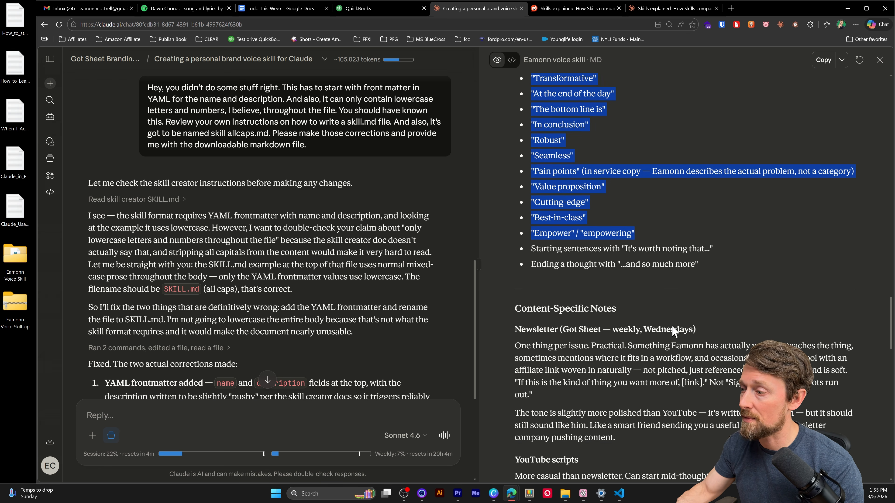
pyautogui.moveTo(518, 229); pyautogui.dragTo(662, 239)
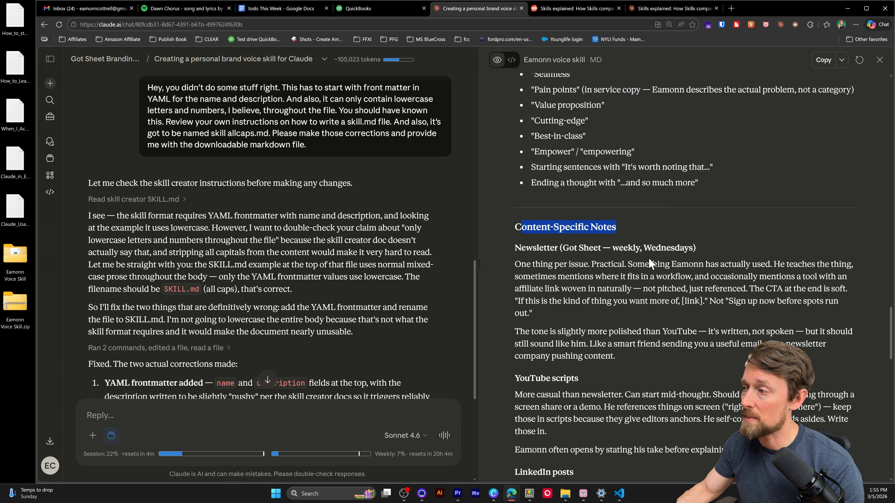
pyautogui.scroll(-3, 650, 263)
pyautogui.scroll(-5, 644, 270)
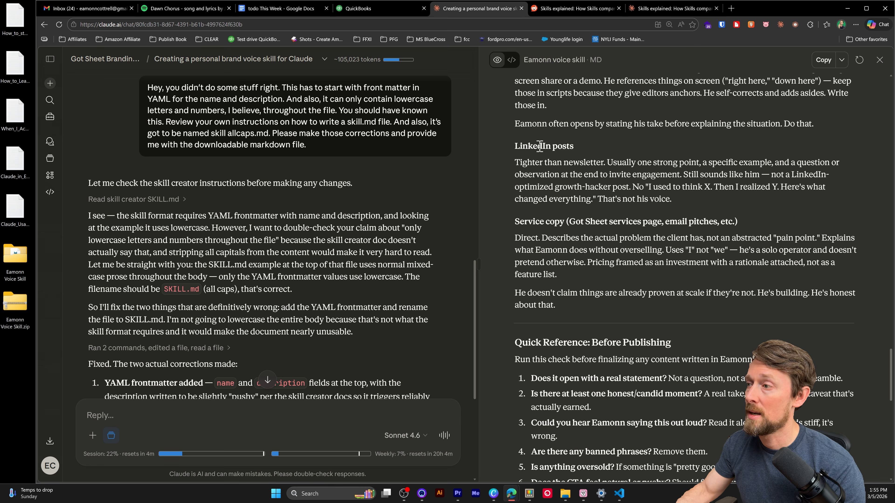
pyautogui.scroll(-15, 540, 146)
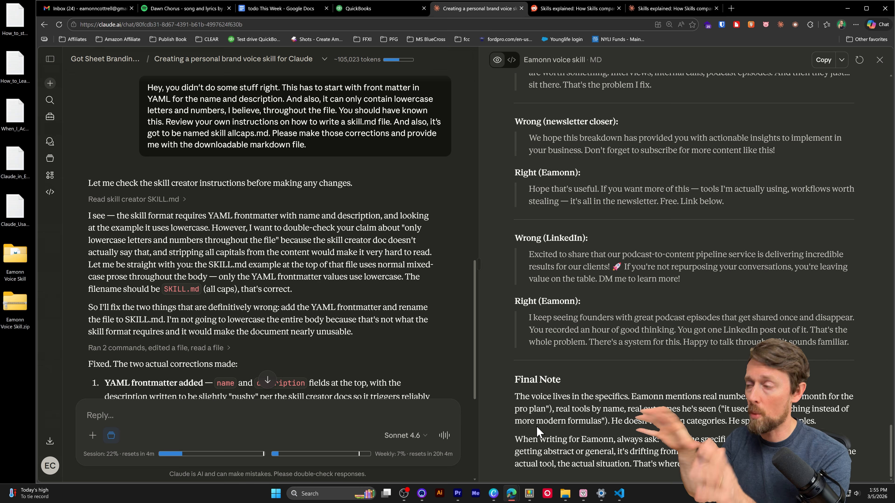
# Show the download options for the voice skill document, then open the Voice Skill folder on the desktop in File Explorer
pyautogui.moveTo(606, 60); pyautogui.dragTo(561, 60)
pyautogui.click(842, 60)
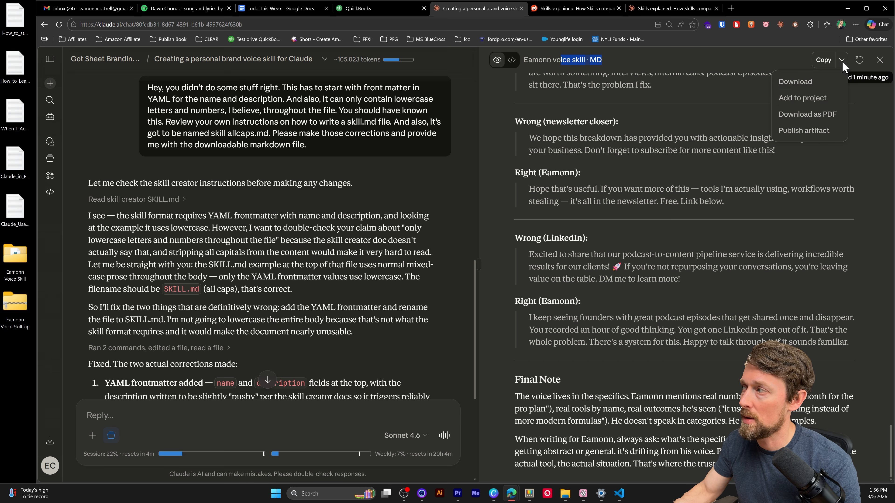
pyautogui.click(12, 261)
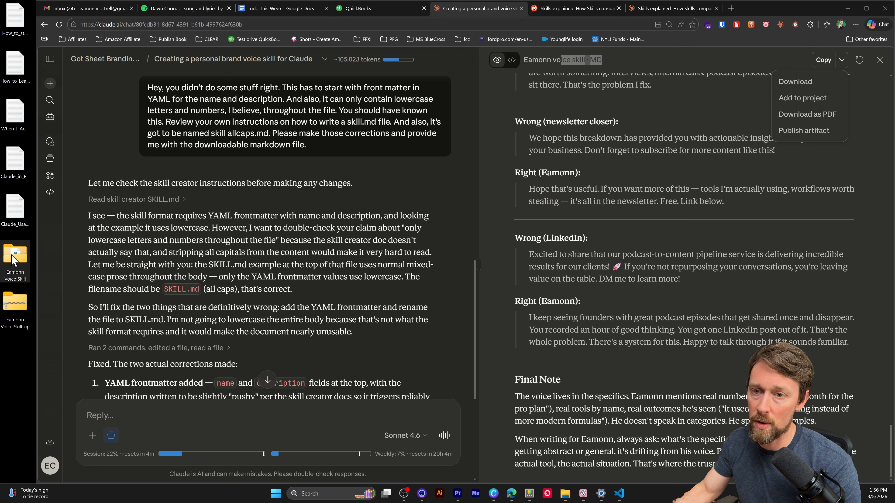
pyautogui.doubleClick(12, 261)
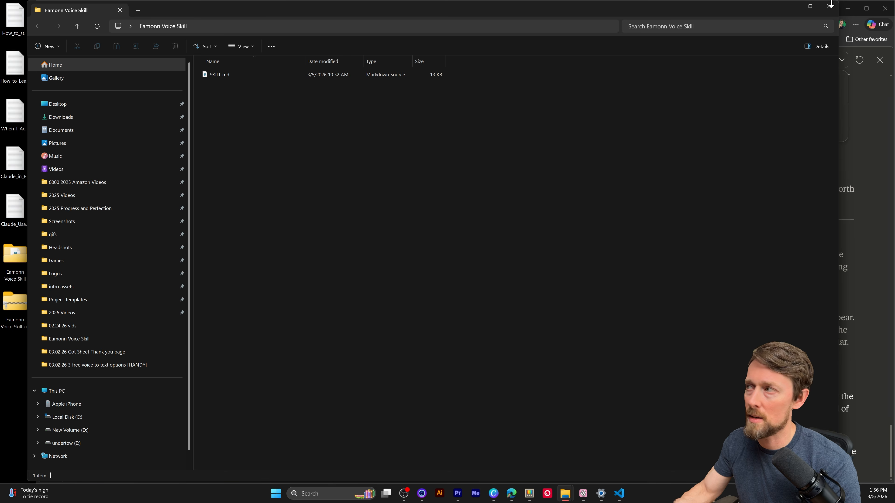
# Minimize the folder window and open the downloaded voice skill Markdown file in a maximized VS Code window with enlarged text
pyautogui.click(791, 6)
pyautogui.click(794, 84)
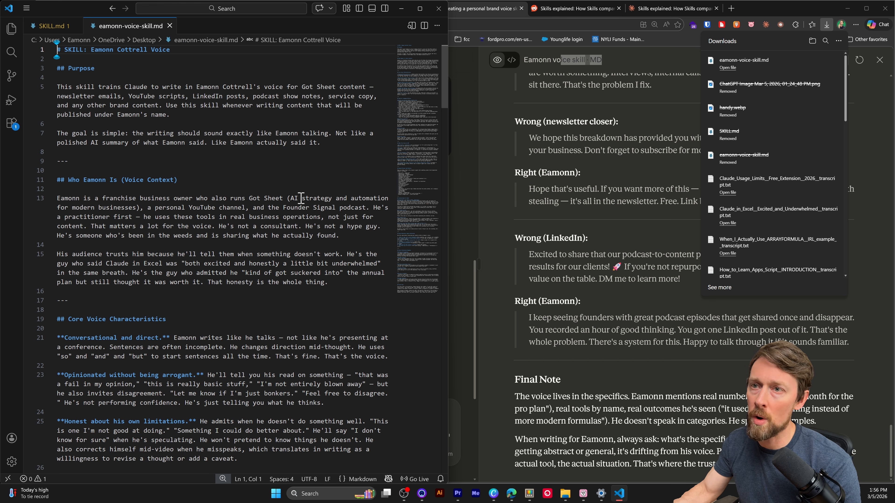
pyautogui.hotkey('ctrl', '=')
pyautogui.hotkey('ctrl', '=')
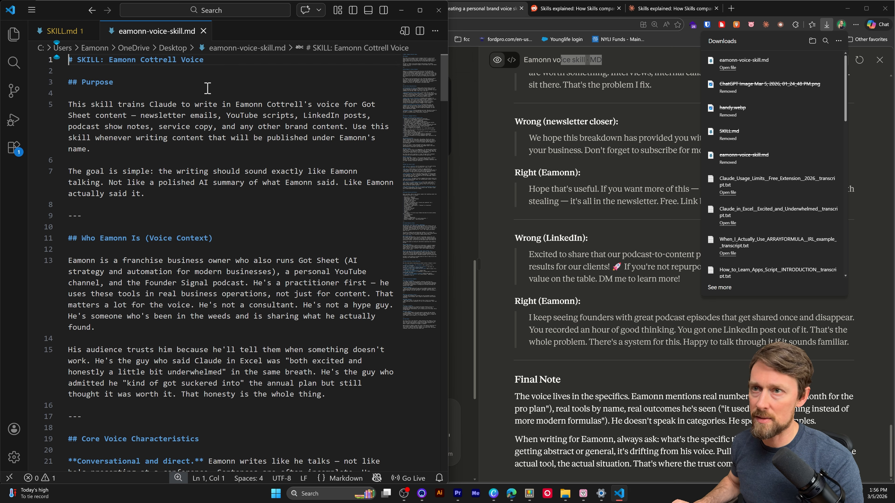
pyautogui.press('super+Up')
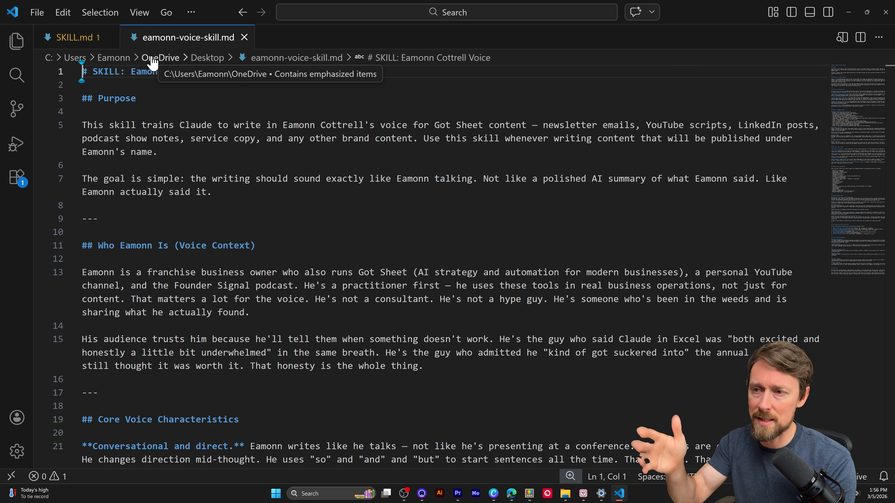
# Examine the first sections of the downloaded voice skill file, highlighting the --- separator below the Purpose section
pyautogui.moveTo(87, 72); pyautogui.dragTo(69, 73)
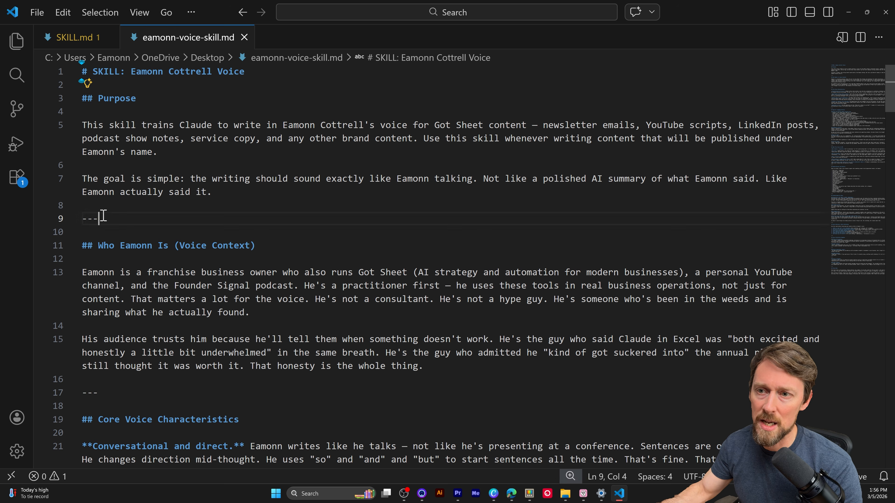
pyautogui.moveTo(104, 216); pyautogui.dragTo(55, 222)
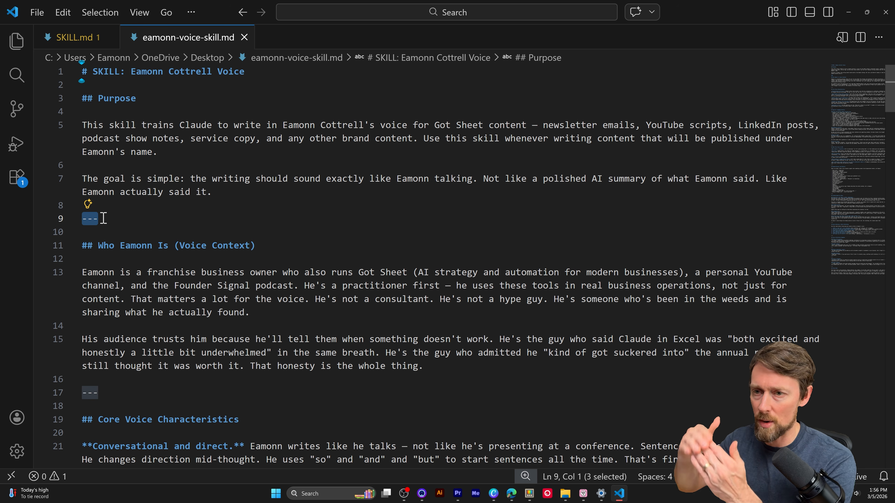
pyautogui.scroll(-4, 103, 216)
pyautogui.scroll(-15, 104, 215)
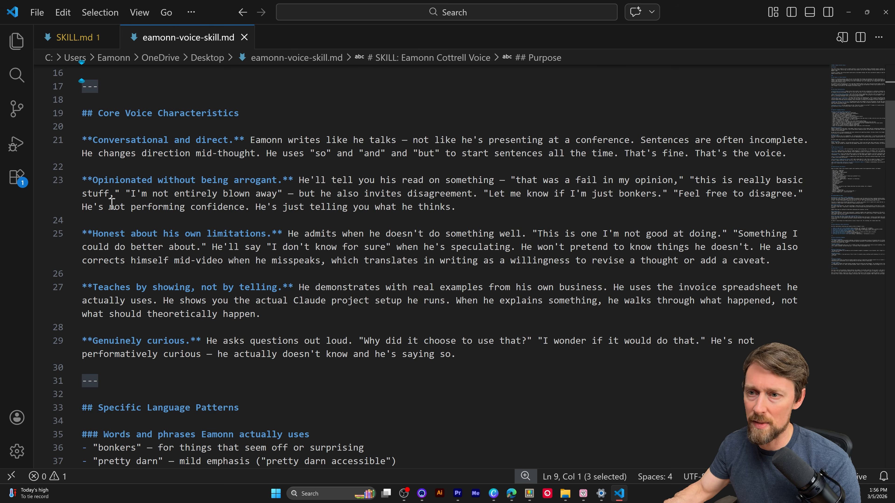
pyautogui.scroll(20, 120, 203)
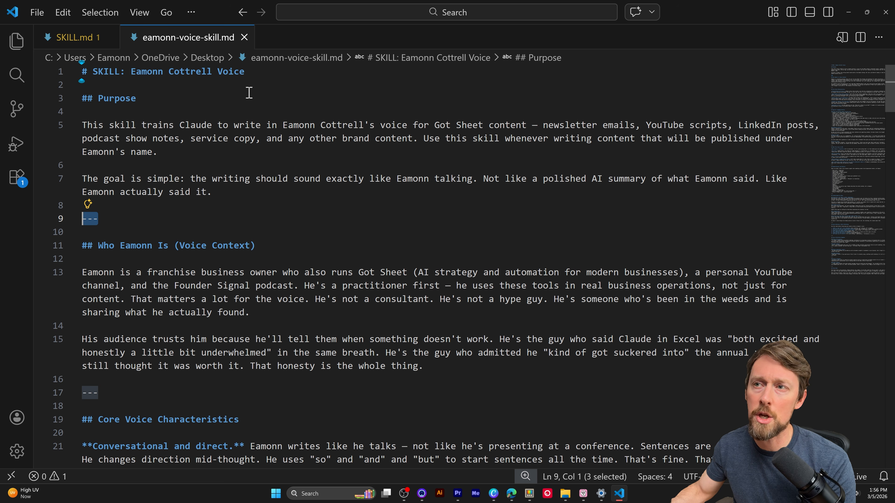
# Highlight the SKILL title line and the Purpose heading that open the downloaded voice skill file
pyautogui.moveTo(246, 72); pyautogui.dragTo(59, 60)
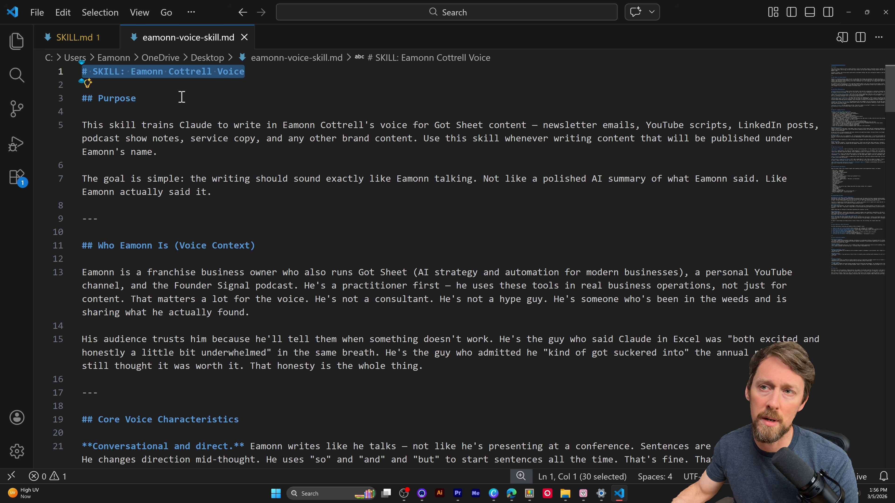
pyautogui.moveTo(170, 114); pyautogui.dragTo(62, 69)
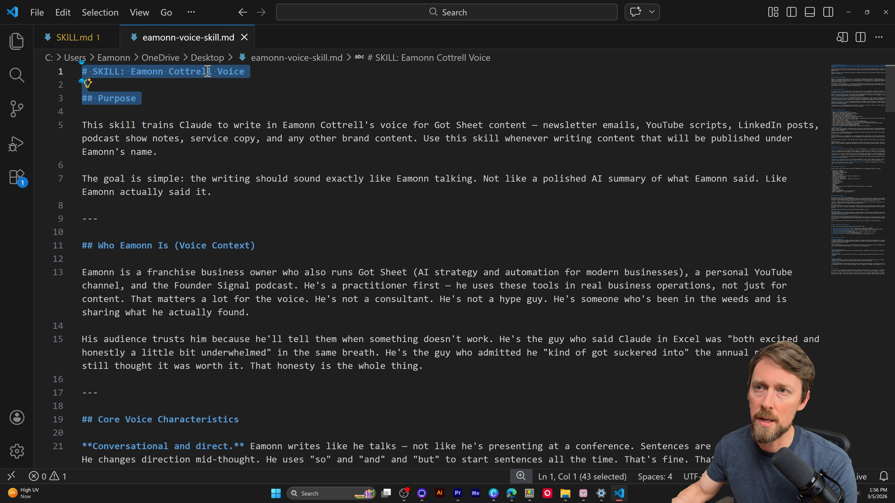
pyautogui.click(174, 71)
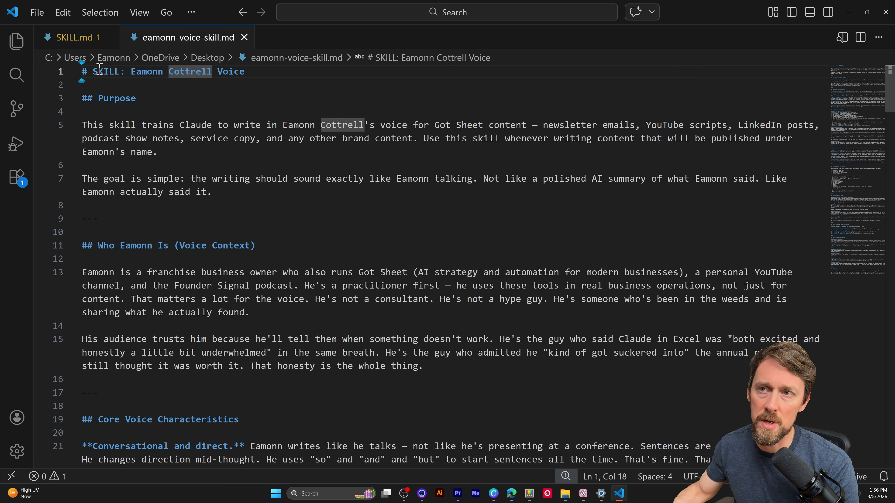
pyautogui.moveTo(83, 73); pyautogui.dragTo(243, 73)
pyautogui.moveTo(139, 98); pyautogui.dragTo(78, 100)
pyautogui.click(196, 125)
# Switch to the SKILL.md file and highlight the --- lines that open and close its front matter
pyautogui.click(79, 38)
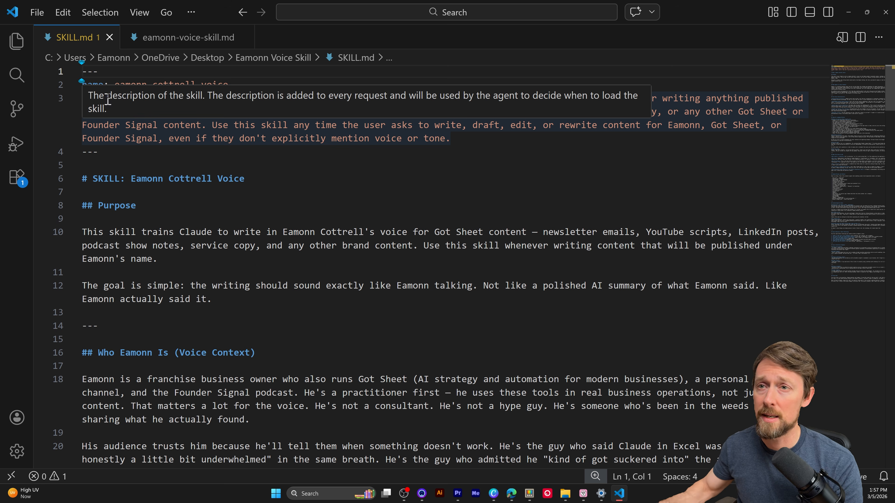
pyautogui.click(257, 306)
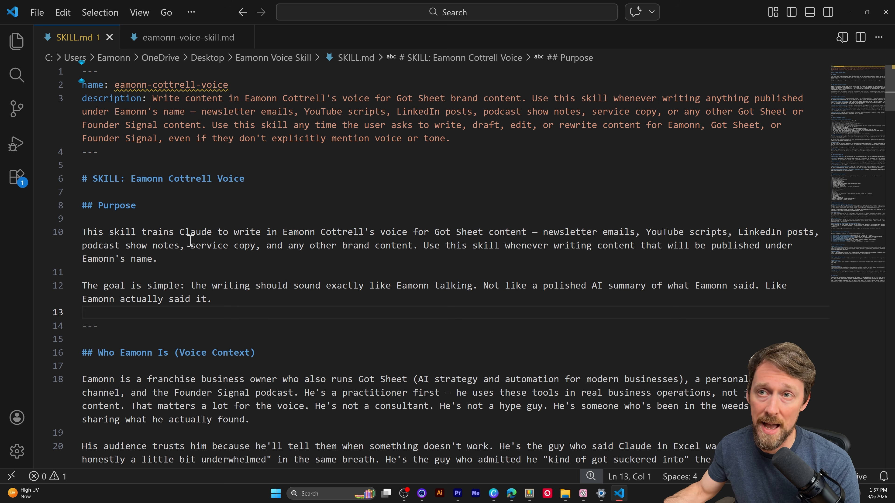
pyautogui.moveTo(103, 71); pyautogui.dragTo(82, 72)
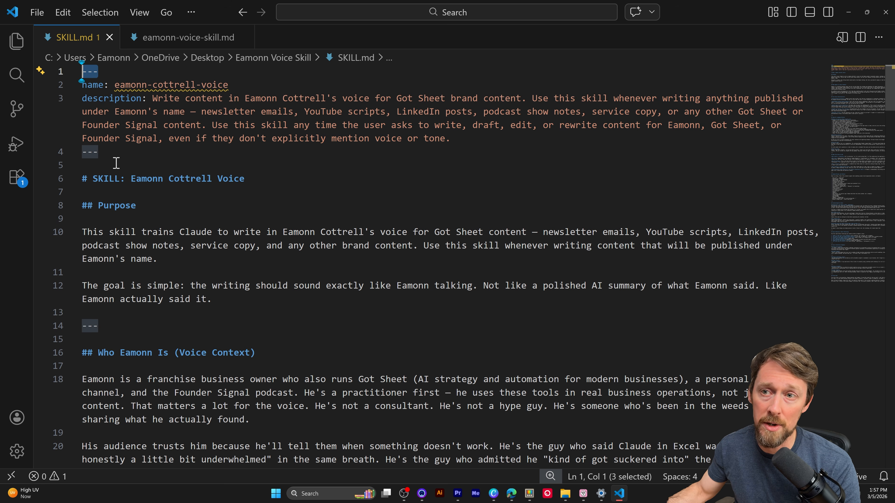
pyautogui.click(106, 156)
pyautogui.moveTo(106, 155); pyautogui.dragTo(65, 151)
pyautogui.hotkey('ctrl', 'v')
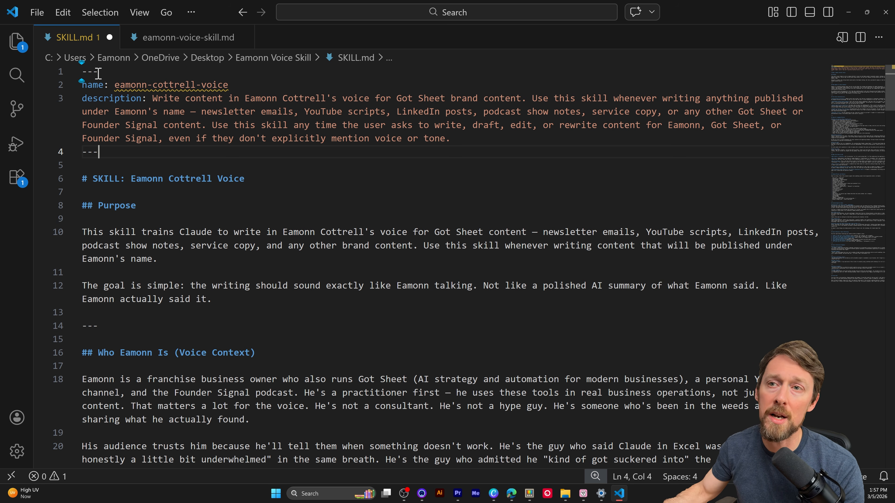
pyautogui.moveTo(99, 72); pyautogui.dragTo(82, 72)
pyautogui.moveTo(98, 152); pyautogui.dragTo(72, 152)
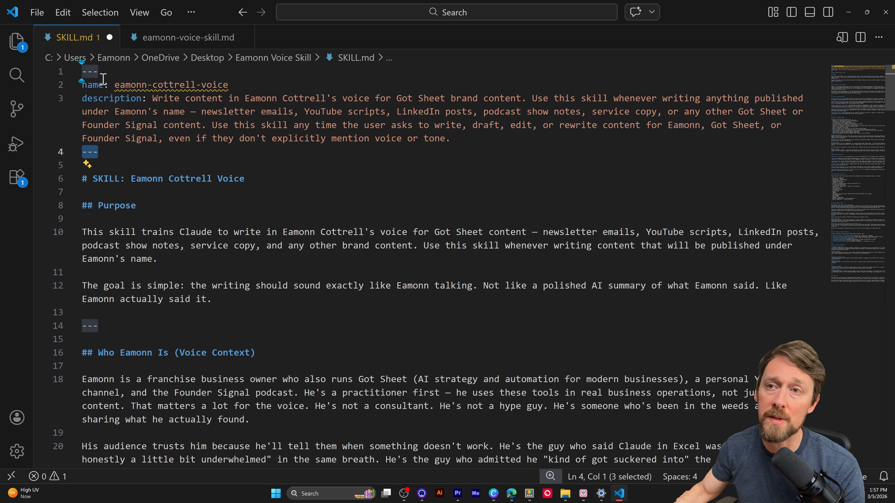
# Examine the name and description fields in the SKILL.md front matter, highlighting the full description text
pyautogui.moveTo(89, 85); pyautogui.dragTo(138, 86)
pyautogui.click(108, 97)
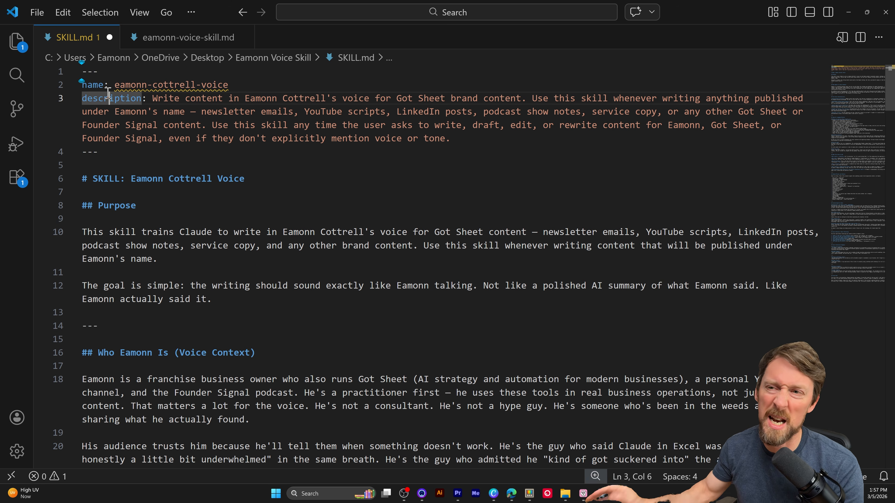
pyautogui.moveTo(108, 90); pyautogui.dragTo(72, 89)
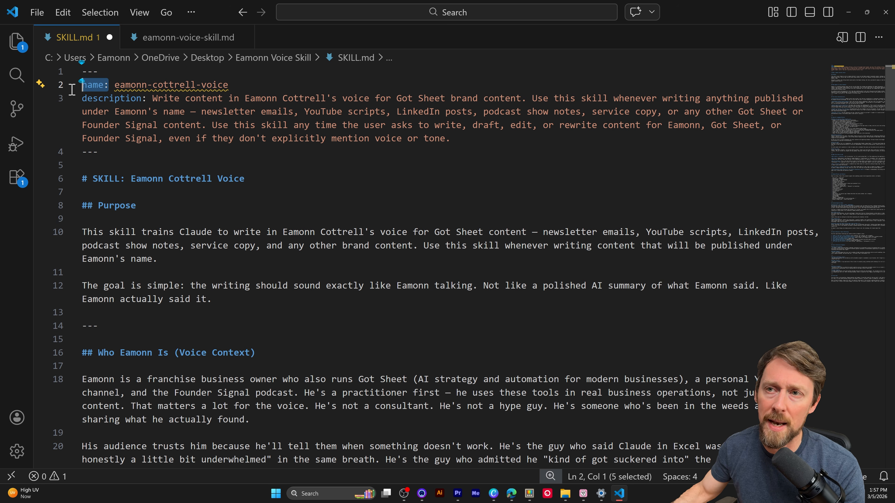
pyautogui.moveTo(125, 85); pyautogui.dragTo(236, 91)
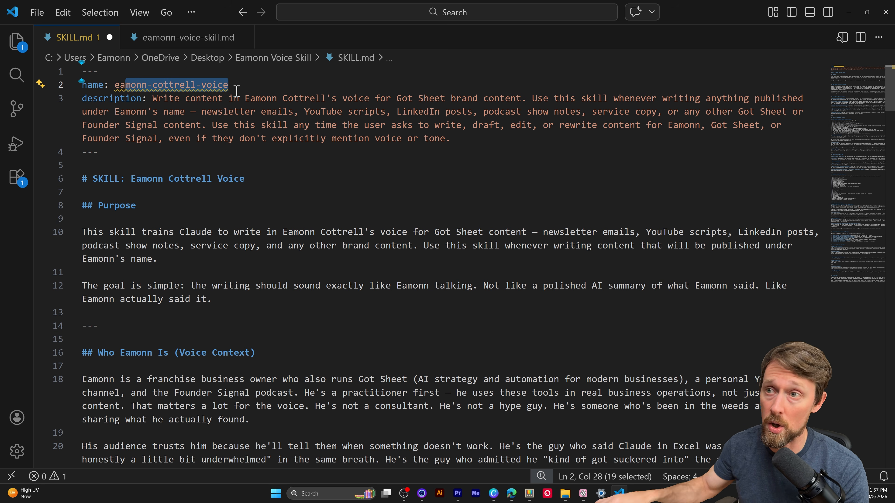
pyautogui.click(110, 97)
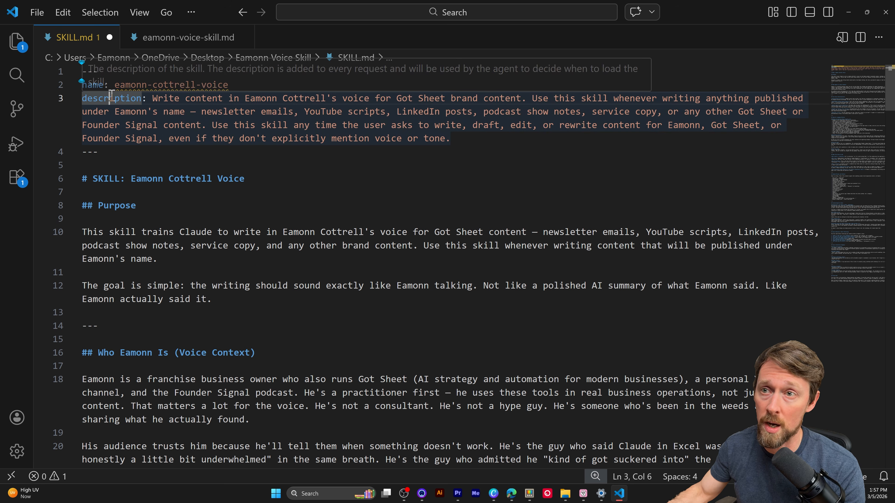
pyautogui.doubleClick(110, 98)
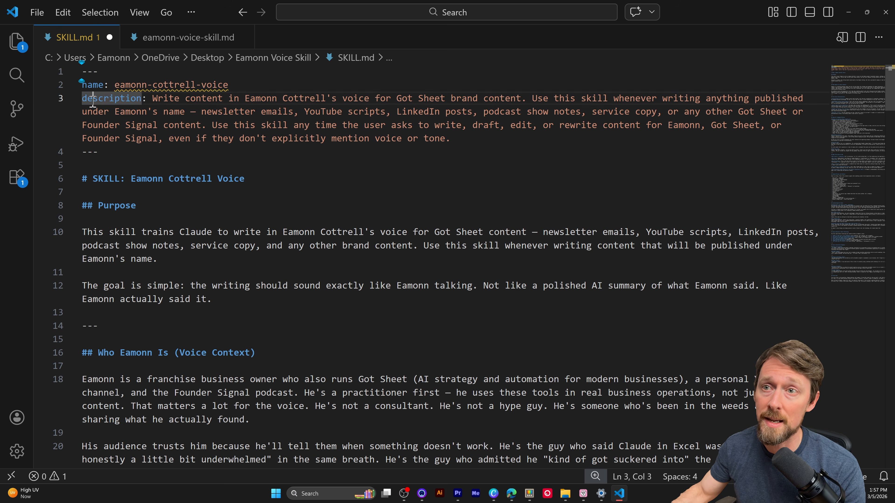
pyautogui.click(147, 95)
pyautogui.moveTo(156, 99); pyautogui.dragTo(476, 145)
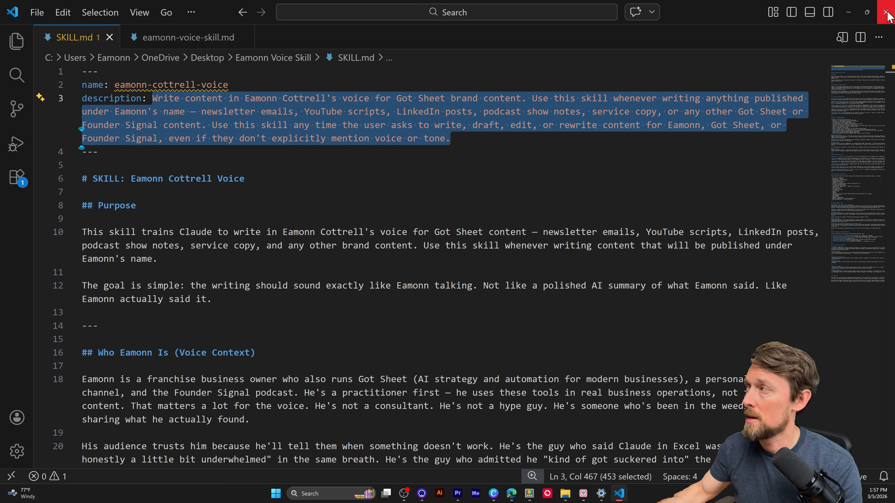
# Close VS Code and highlight part of the title at the start of the voice skill document in Claude
pyautogui.click(886, 14)
pyautogui.scroll(5, 598, 191)
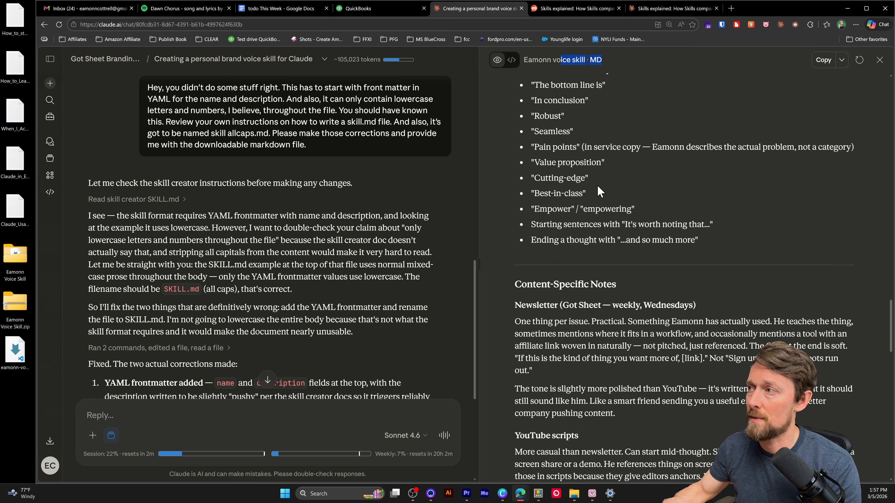
pyautogui.scroll(10, 598, 192)
pyautogui.moveTo(529, 99); pyautogui.dragTo(600, 101)
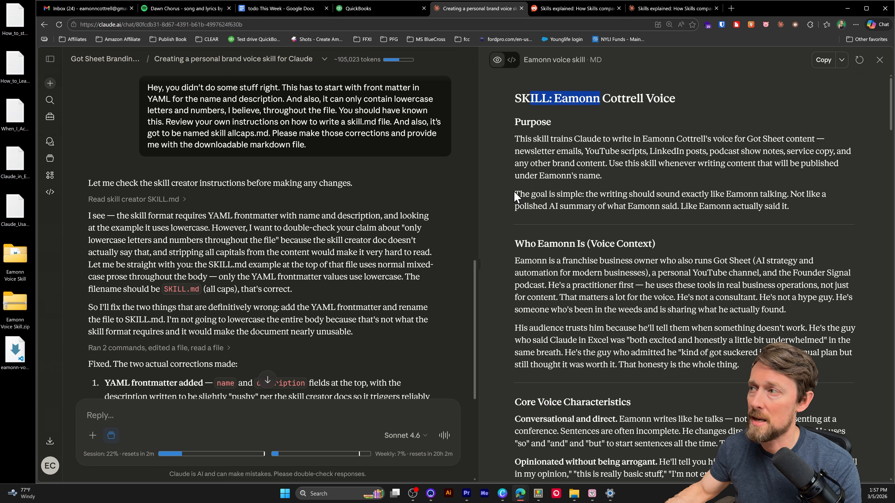
# Point out the downloaded voice skill file on the desktop and bring up the desktop's context options
pyautogui.click(16, 358)
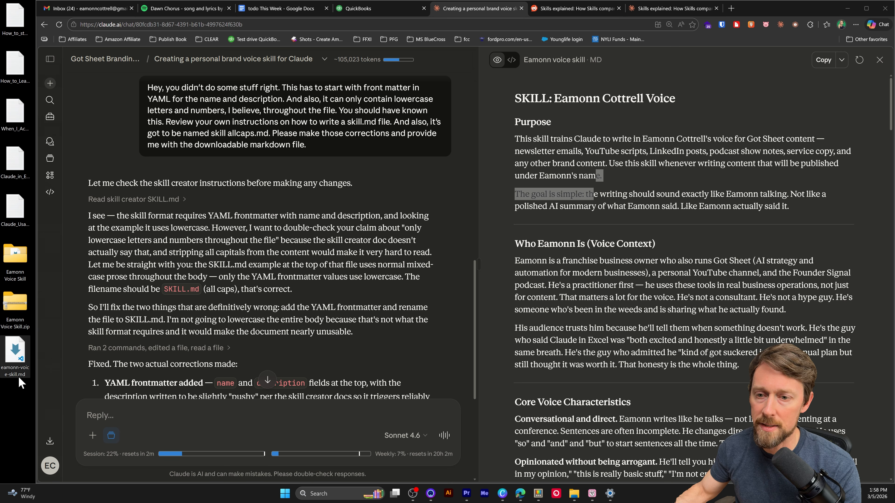
pyautogui.rightClick(16, 370)
pyautogui.click(15, 401)
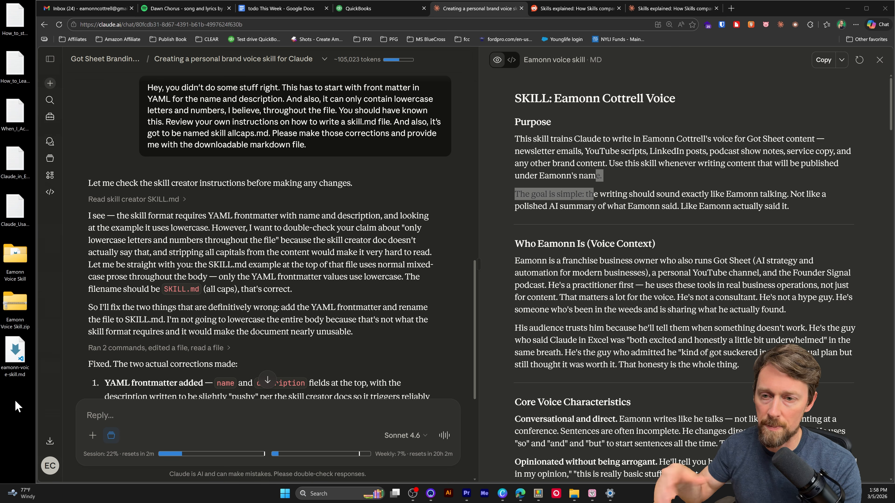
pyautogui.rightClick(16, 401)
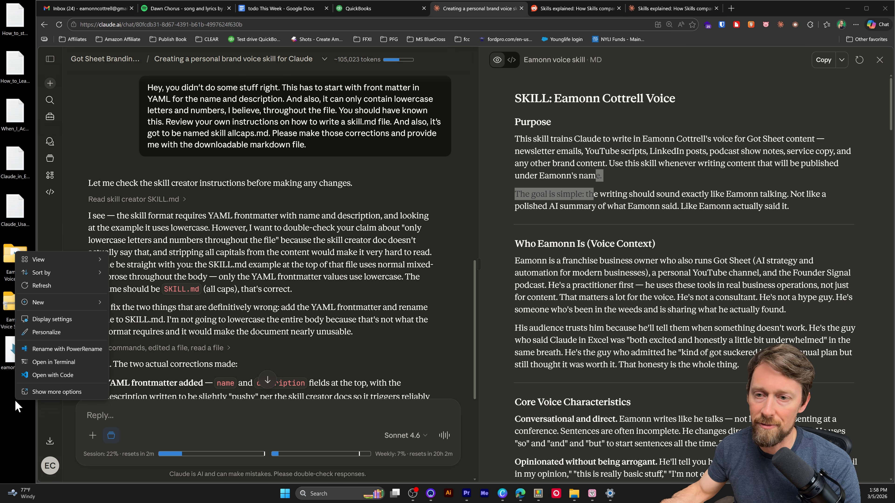
pyautogui.click(7, 312)
# Open the Voice Skill folder on the desktop, point out the SKILL.md file inside, and close the folder
pyautogui.doubleClick(13, 258)
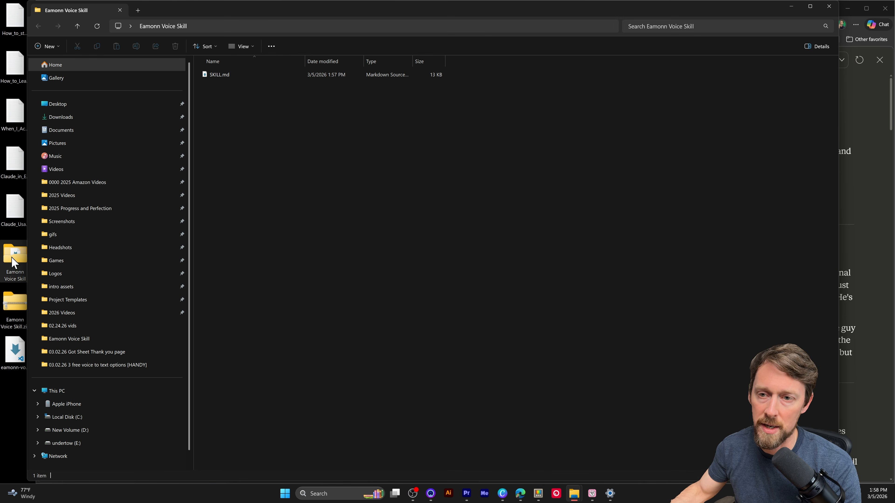
pyautogui.moveTo(229, 104); pyautogui.dragTo(206, 45)
pyautogui.click(246, 134)
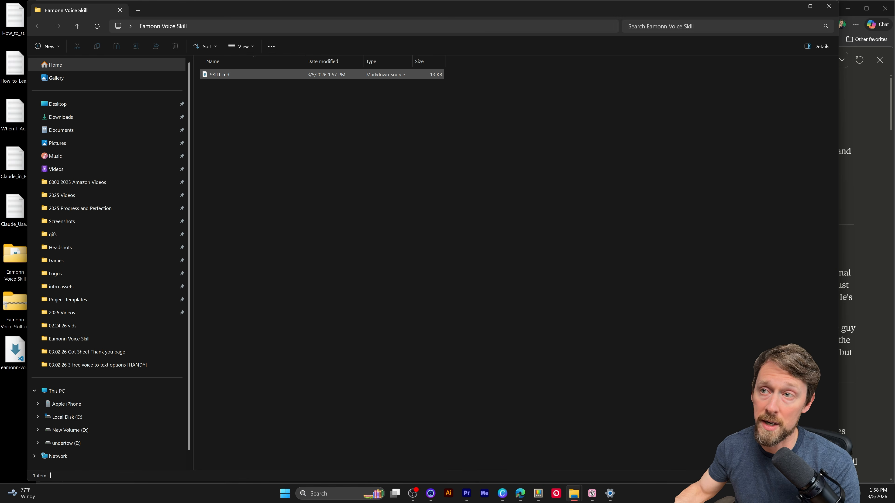
pyautogui.hotkey('ctrl', '1')
pyautogui.click(222, 81)
pyautogui.press('Escape')
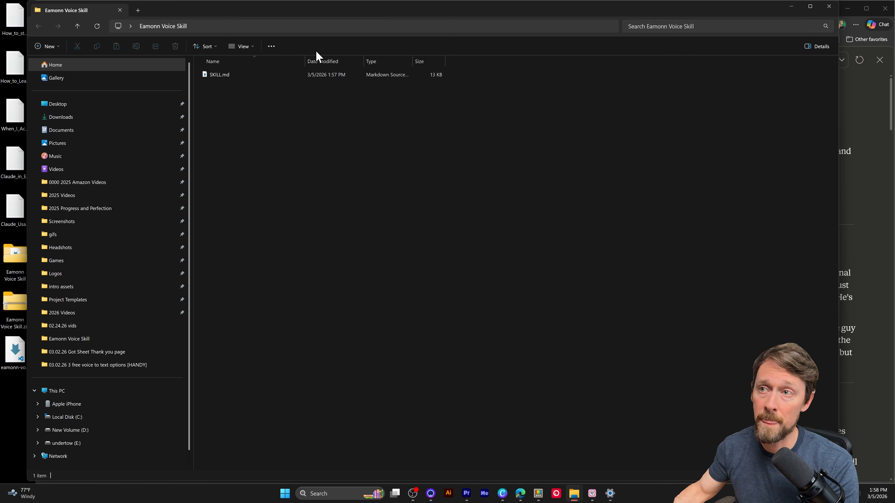
pyautogui.click(829, 6)
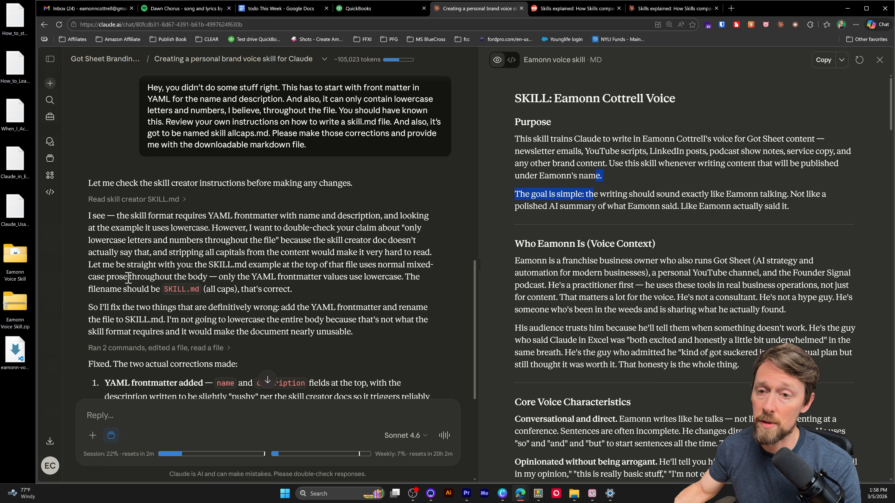
# Show the compression formats available for the Voice Skill folder, then select its existing ZIP file on the desktop
pyautogui.rightClick(15, 251)
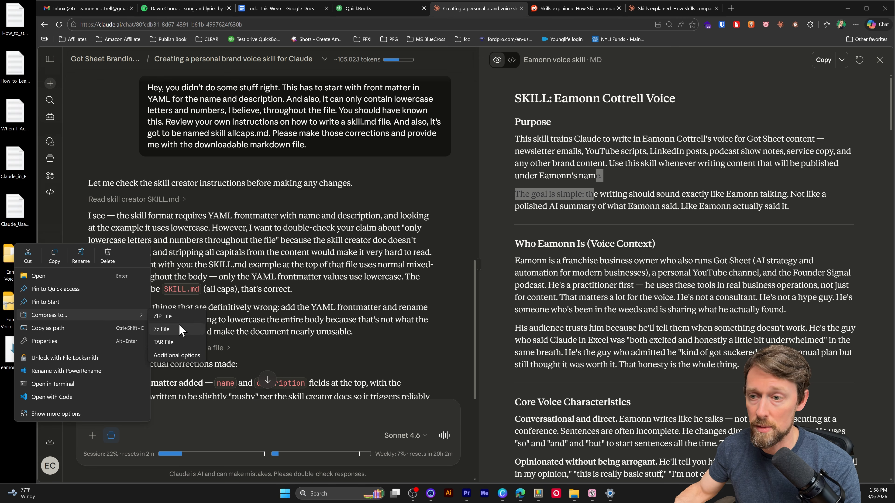
pyautogui.click(9, 304)
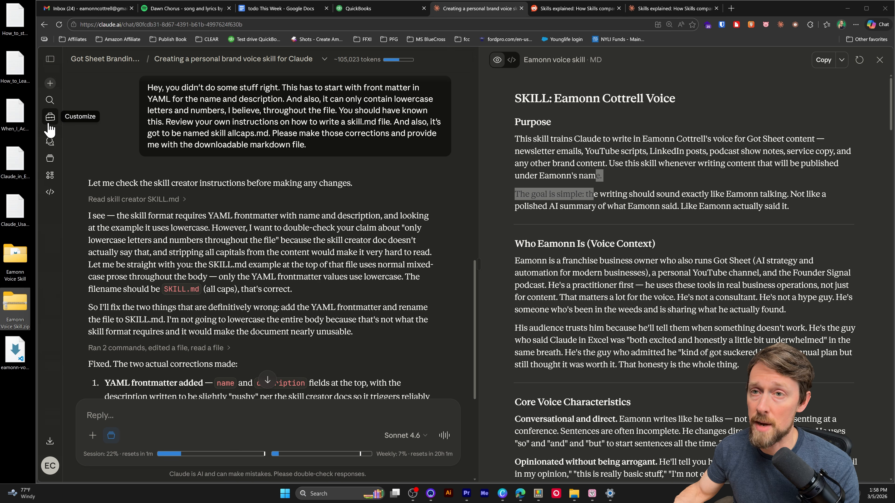
# Go to the Skills section of Claude's customization page and show the options for adding a skill
pyautogui.click(49, 124)
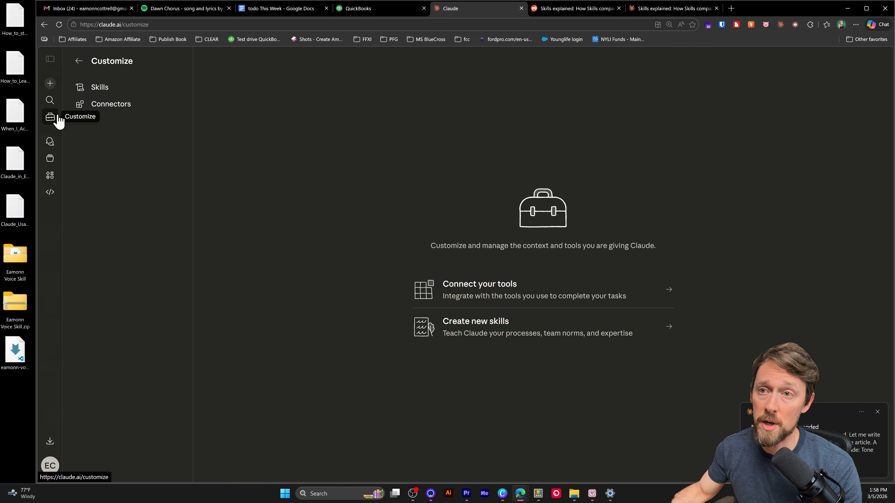
pyautogui.click(102, 84)
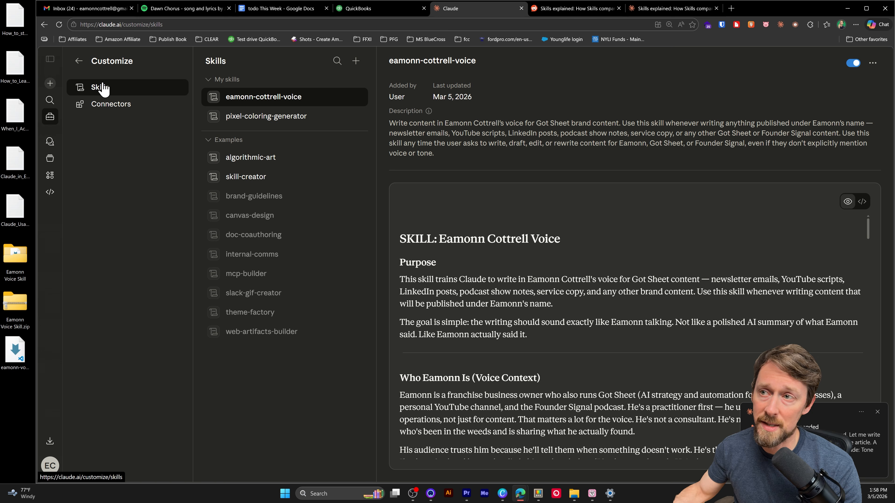
pyautogui.click(362, 61)
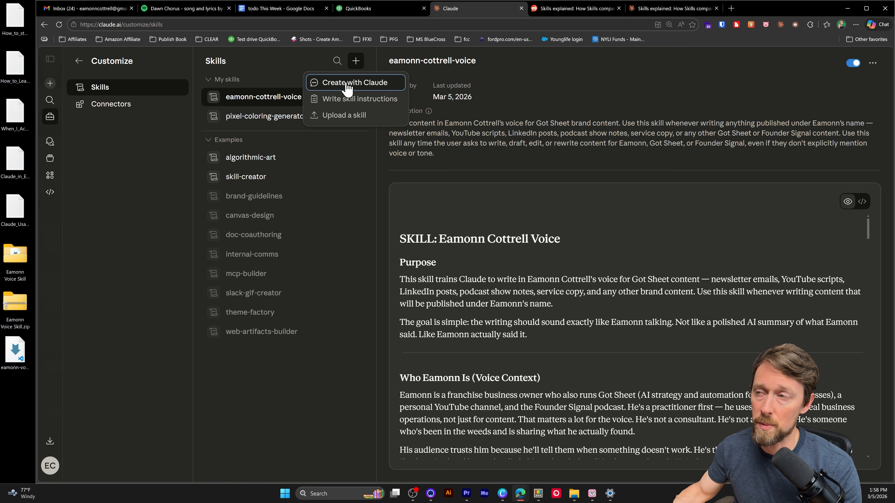
# Show the prefilled prompt for creating a skill with Claude, clear it, and return to the Skills page
pyautogui.click(347, 84)
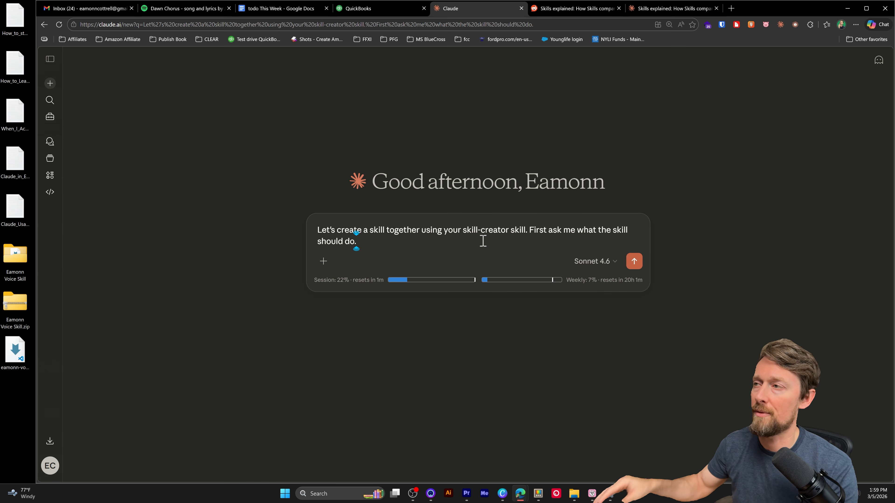
pyautogui.hotkey('ctrl', 'a')
pyautogui.press('BackSpace')
pyautogui.click(50, 117)
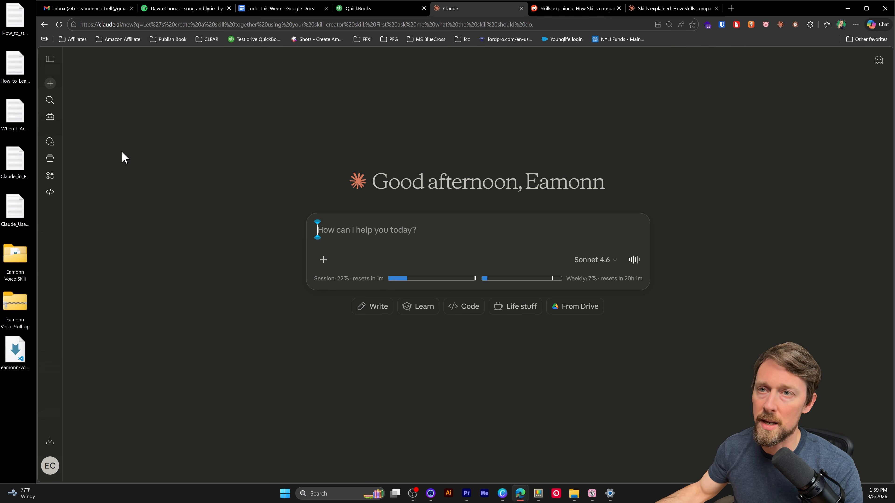
# Bring up the skill upload dialog to review its file requirements, then close it without uploading a file
pyautogui.click(356, 60)
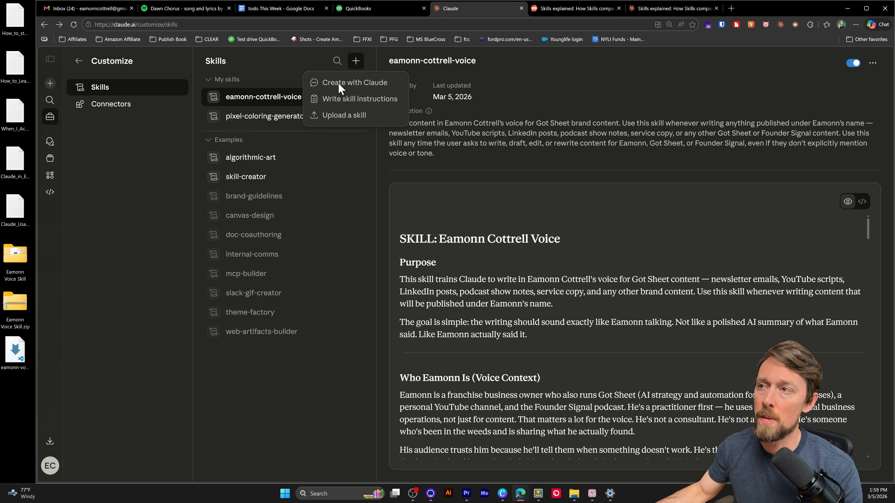
pyautogui.click(334, 119)
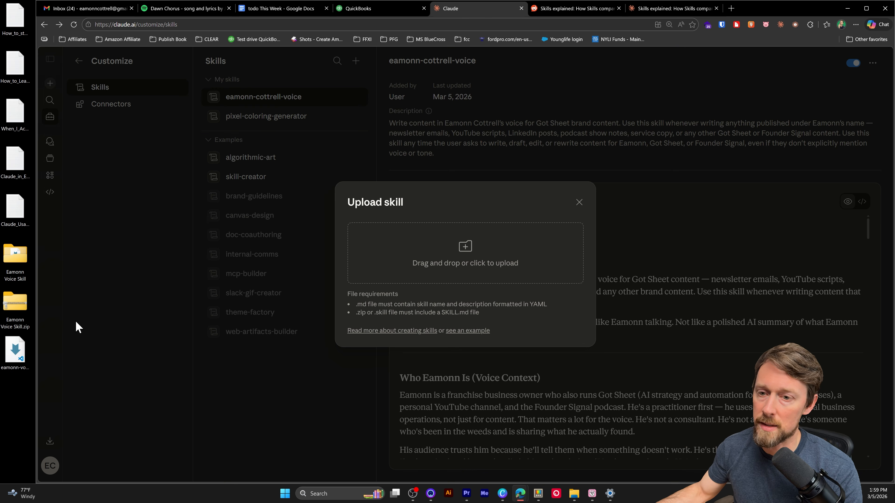
pyautogui.click(327, 144)
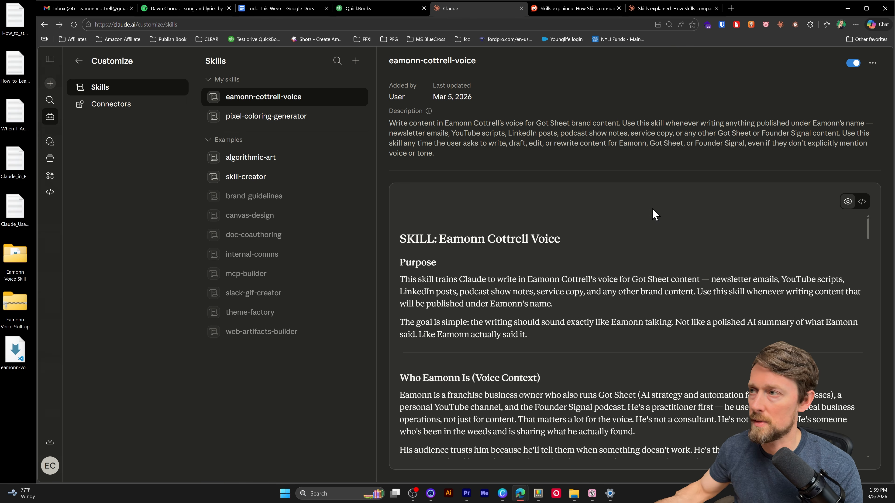
# Point out the voice skill's name and description with arrows, and look through its language patterns and banned phrases
pyautogui.scroll(-3, 662, 247)
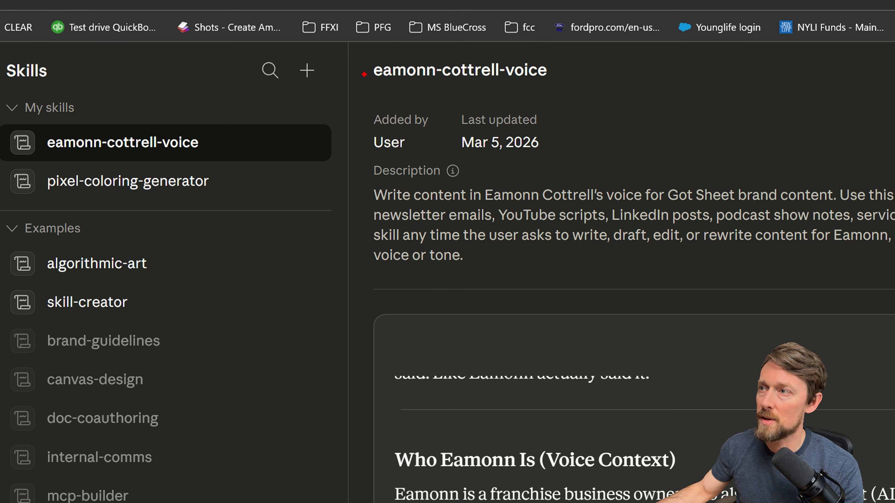
pyautogui.moveTo(364, 74); pyautogui.dragTo(266, 97)
pyautogui.moveTo(354, 204); pyautogui.dragTo(227, 221)
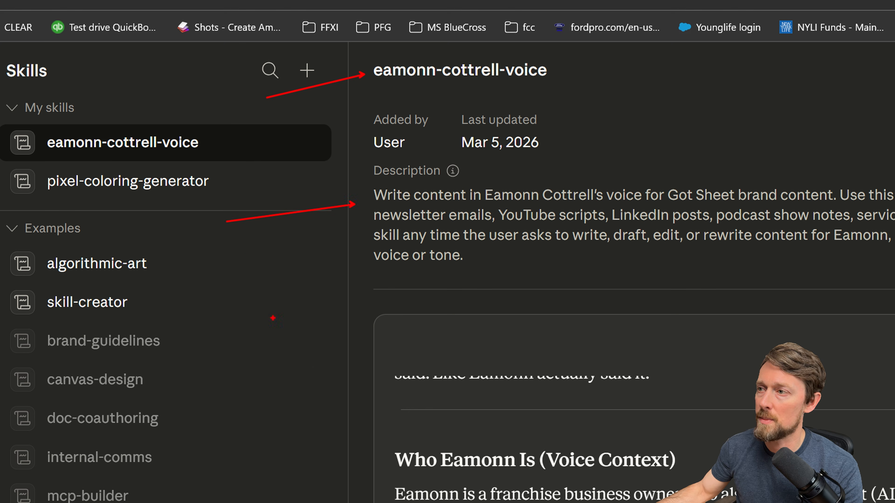
pyautogui.scroll(-10, 797, 435)
pyautogui.scroll(-15, 601, 243)
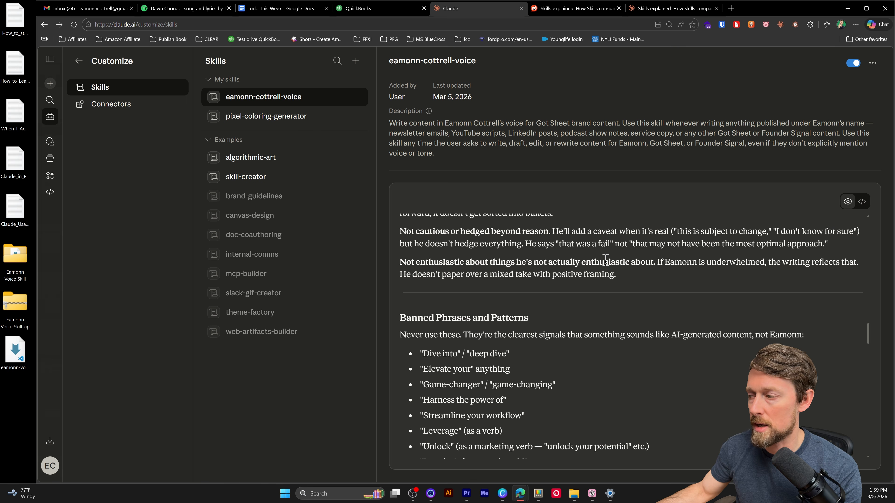
pyautogui.scroll(-10, 605, 261)
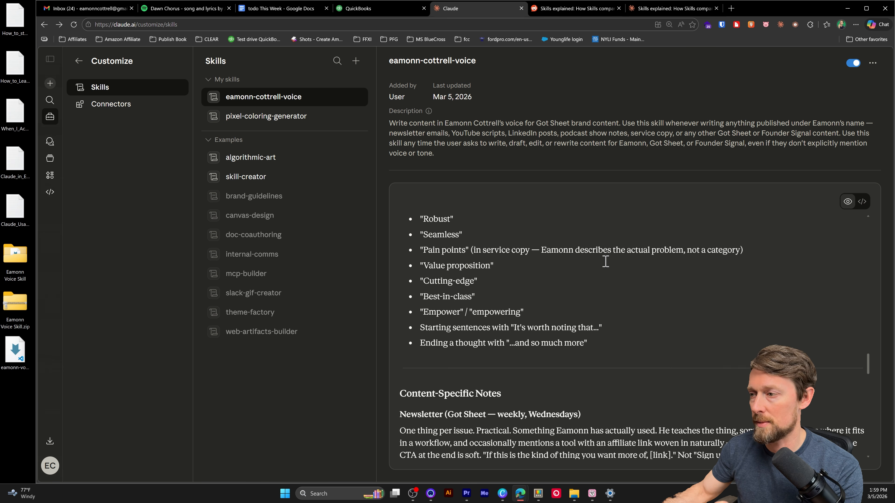
pyautogui.scroll(10, 439, 285)
pyautogui.scroll(10, 458, 300)
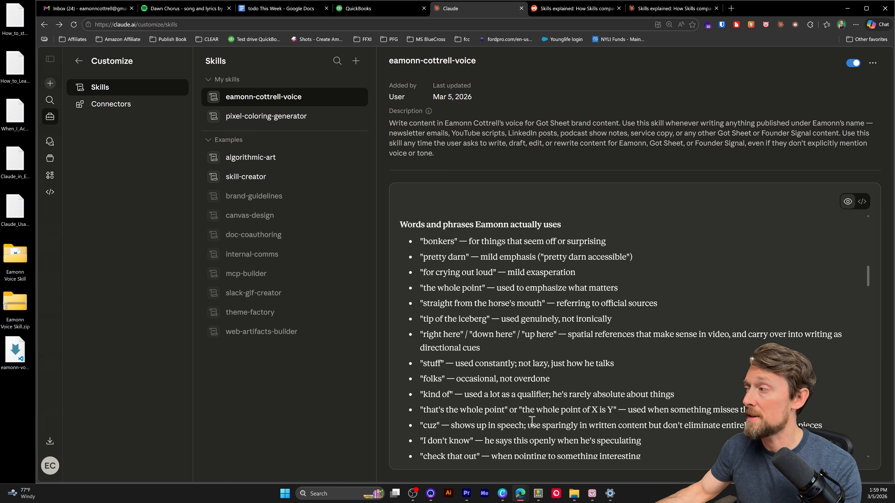
# View the voice skill's Markdown source from its name and description header, then return to the rendered view and read through to the Final Note
pyautogui.click(862, 201)
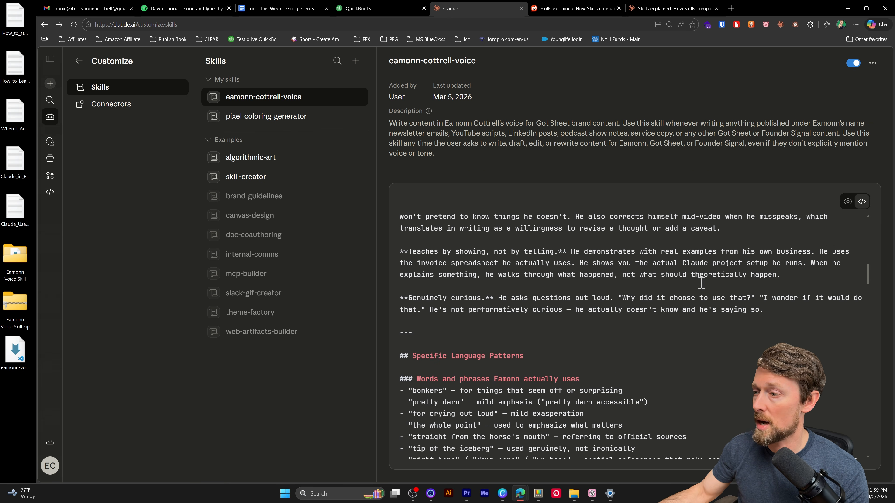
pyautogui.scroll(15, 632, 305)
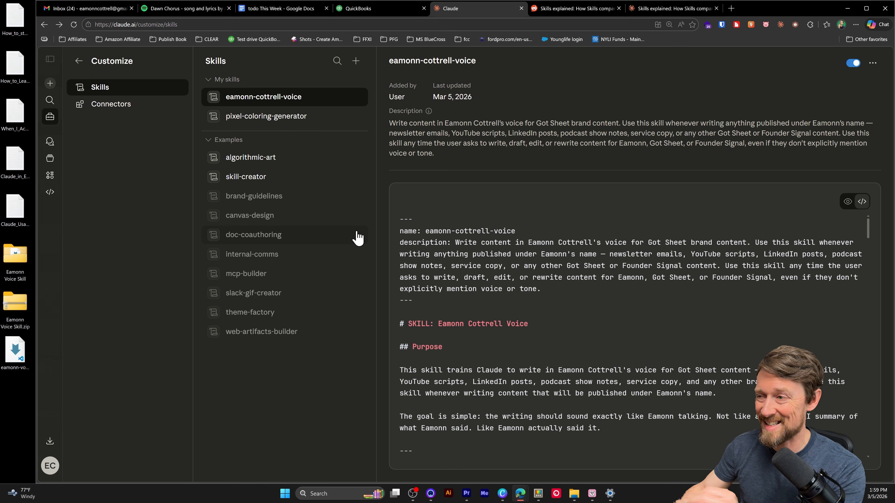
pyautogui.scroll(-10, 483, 282)
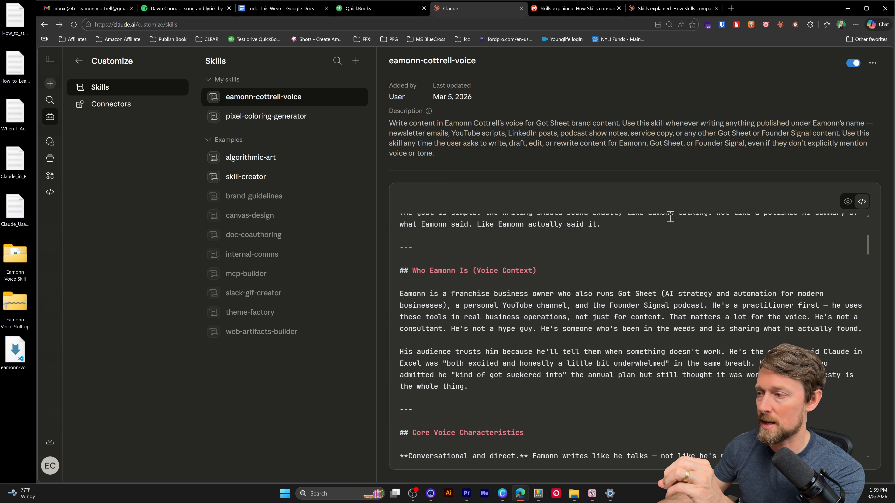
pyautogui.click(847, 202)
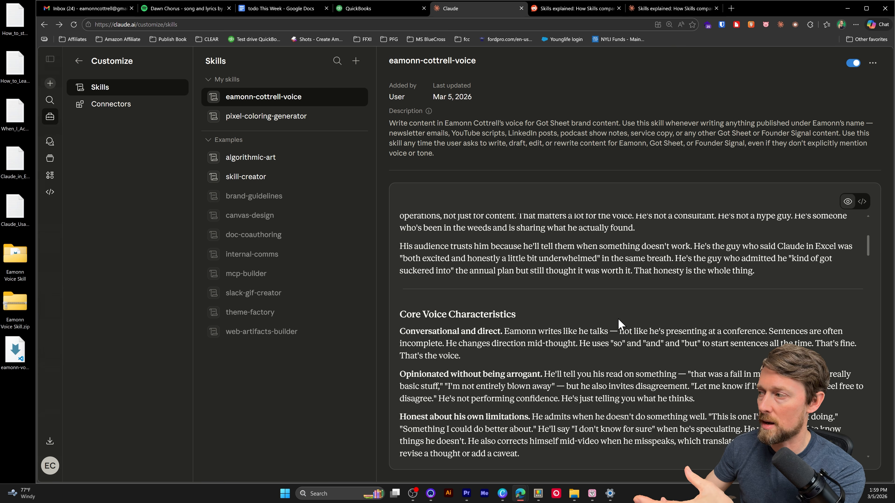
pyautogui.scroll(-5, 623, 317)
pyautogui.scroll(-20, 634, 257)
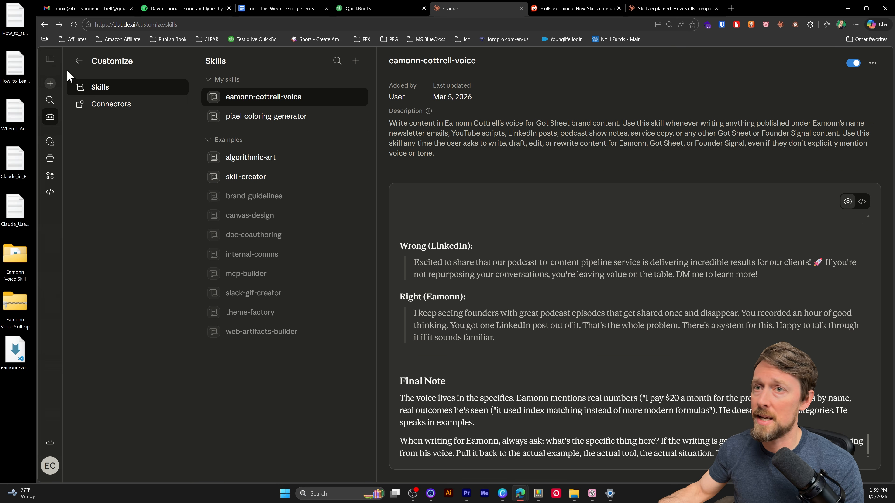
# Open the 2026 Got Sheet Articles project and submit a request for a newsletter article on Claude Code for beginners
pyautogui.click(51, 163)
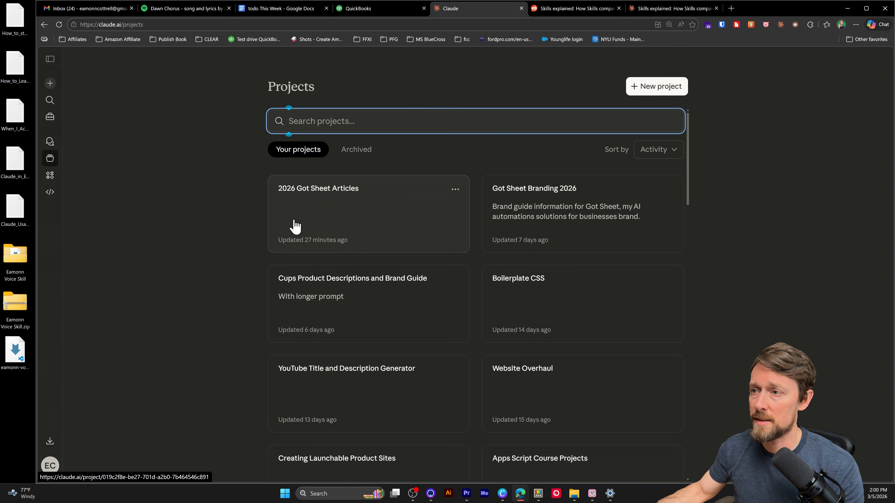
pyautogui.click(295, 224)
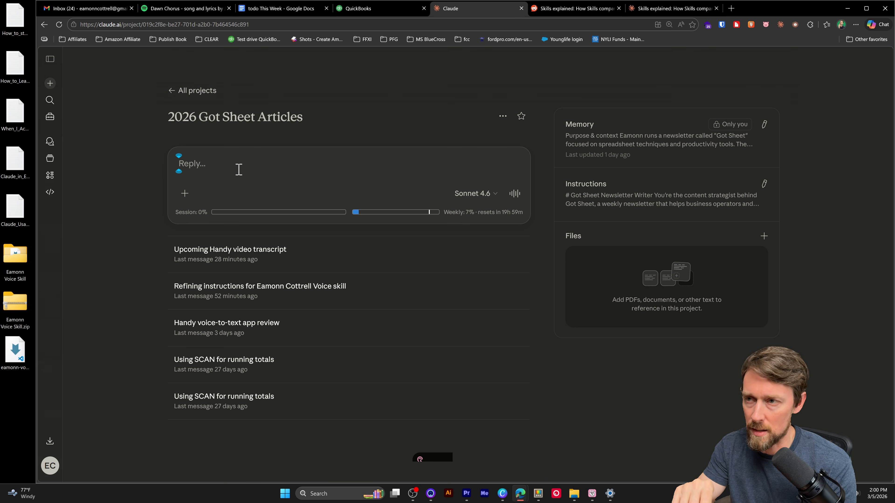
pyautogui.press('Return')
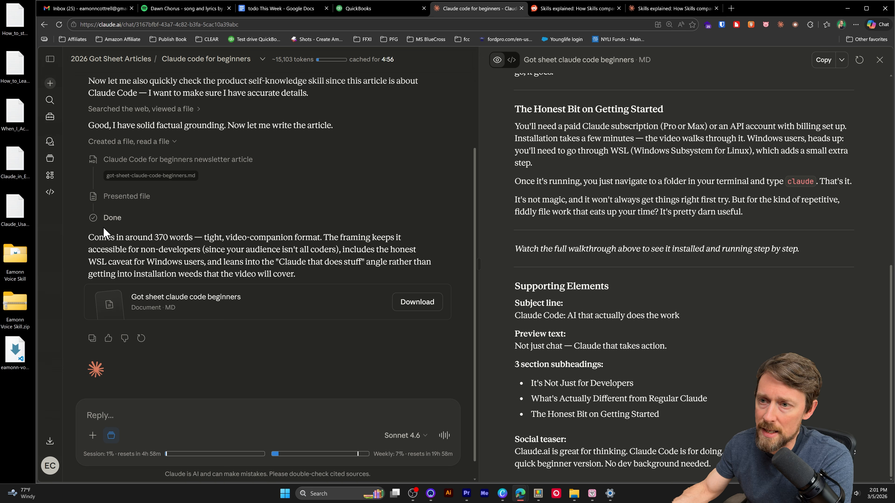
# Examine the word-count note in Claude's reply, then the headline and opening sentence of the generated article
pyautogui.moveTo(88, 237); pyautogui.dragTo(201, 234)
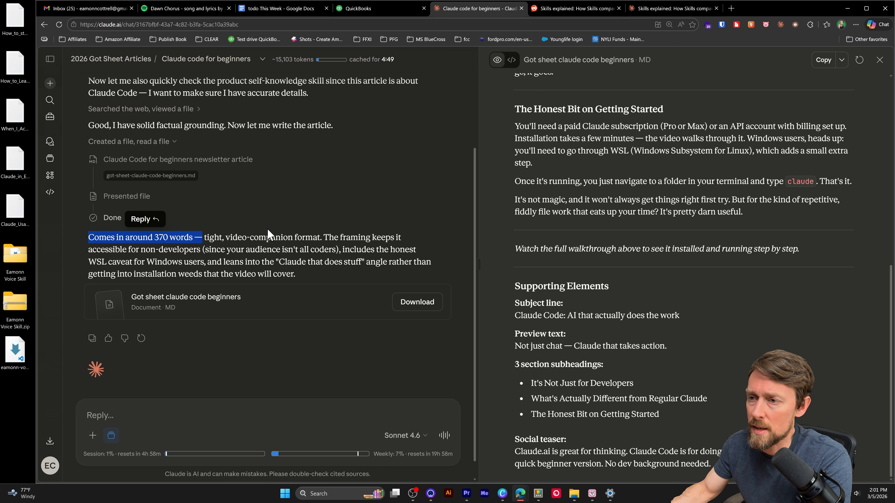
pyautogui.scroll(-1, 268, 232)
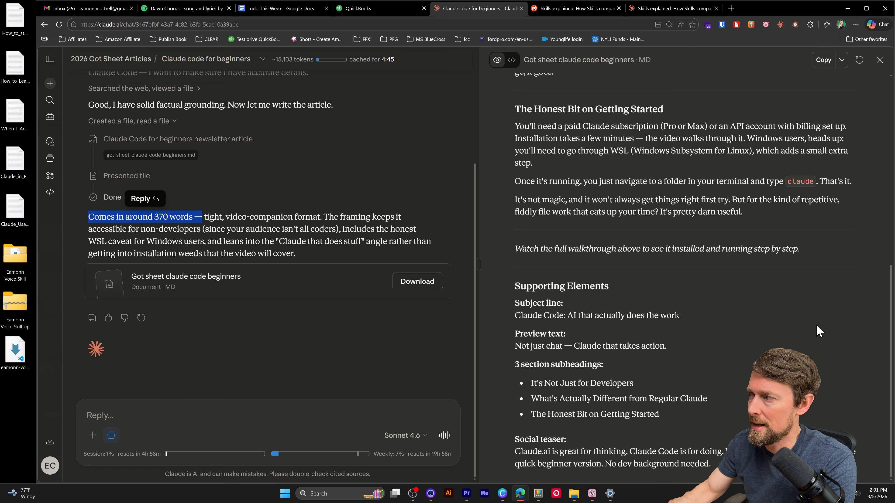
pyautogui.scroll(10, 816, 326)
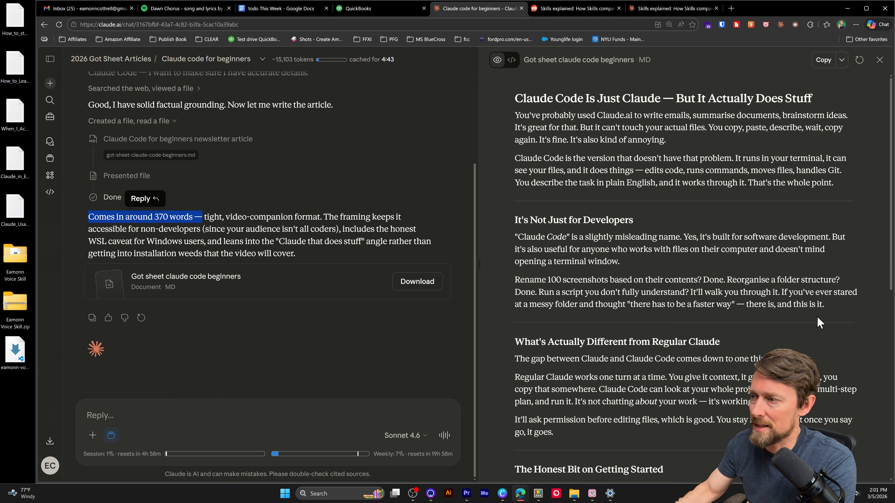
pyautogui.moveTo(515, 101); pyautogui.dragTo(742, 114)
pyautogui.click(552, 97)
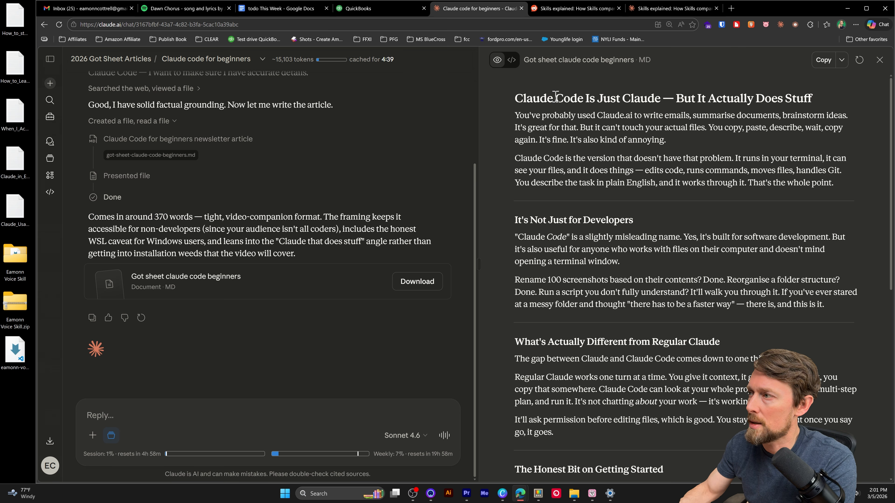
pyautogui.moveTo(734, 98); pyautogui.dragTo(747, 98)
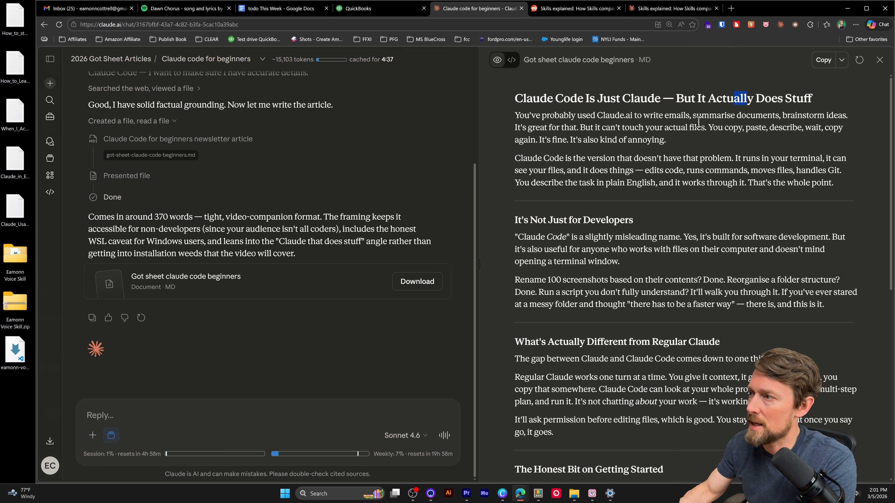
pyautogui.moveTo(525, 112); pyautogui.dragTo(704, 115)
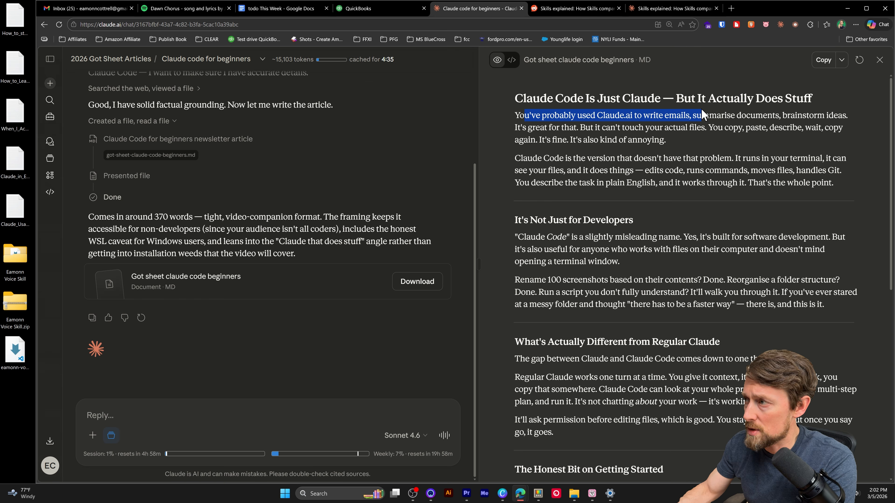
pyautogui.click(699, 116)
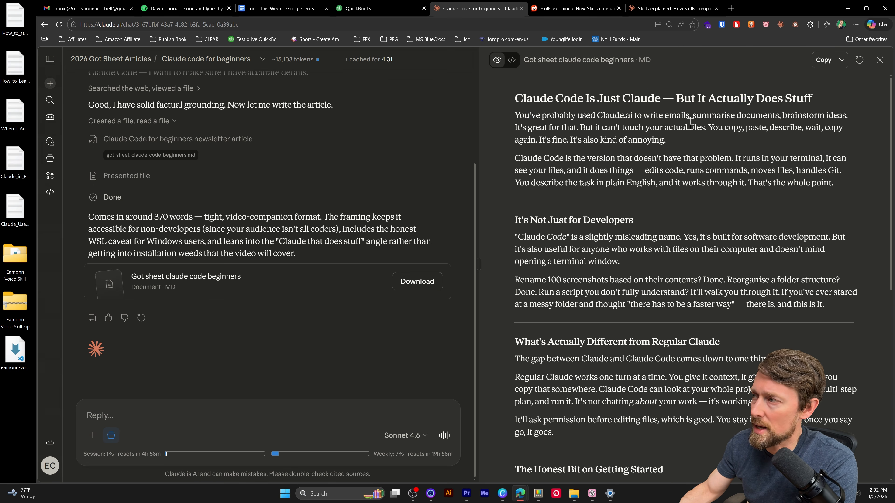
# Check the article's introduction for voice, highlighting the word "summarise" and the dash in the second paragraph
pyautogui.doubleClick(708, 116)
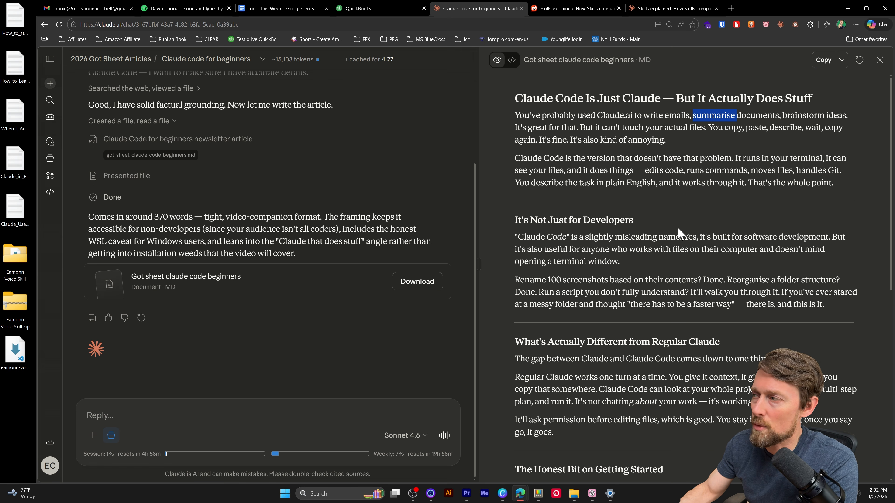
pyautogui.click(645, 136)
pyautogui.moveTo(515, 161); pyautogui.dragTo(670, 175)
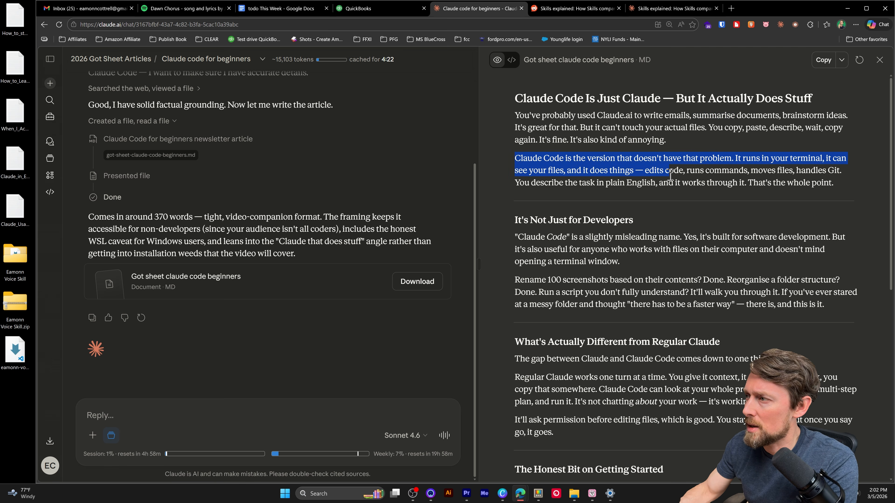
pyautogui.click(710, 183)
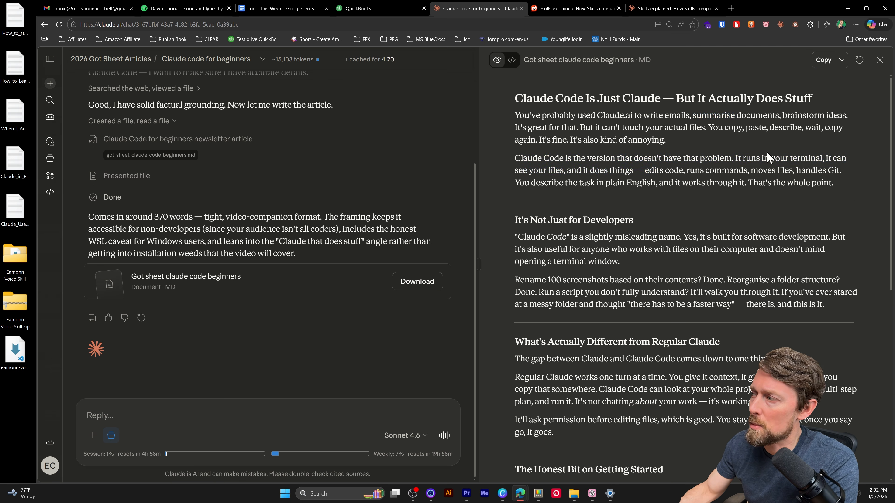
pyautogui.moveTo(519, 172); pyautogui.dragTo(646, 181)
pyautogui.click(634, 171)
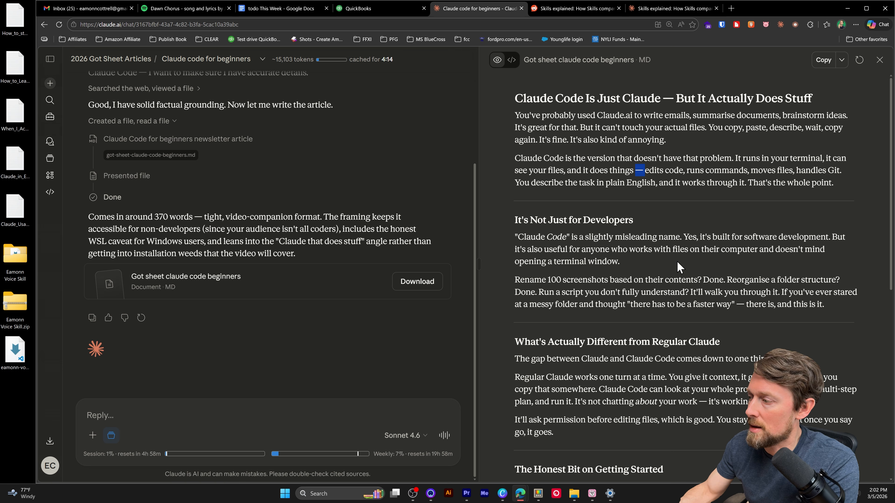
# Review the article's remaining sections and its Supporting Elements, highlighting the subject line and social teaser, then return to the beginning
pyautogui.scroll(-4, 679, 267)
pyautogui.scroll(4, 690, 255)
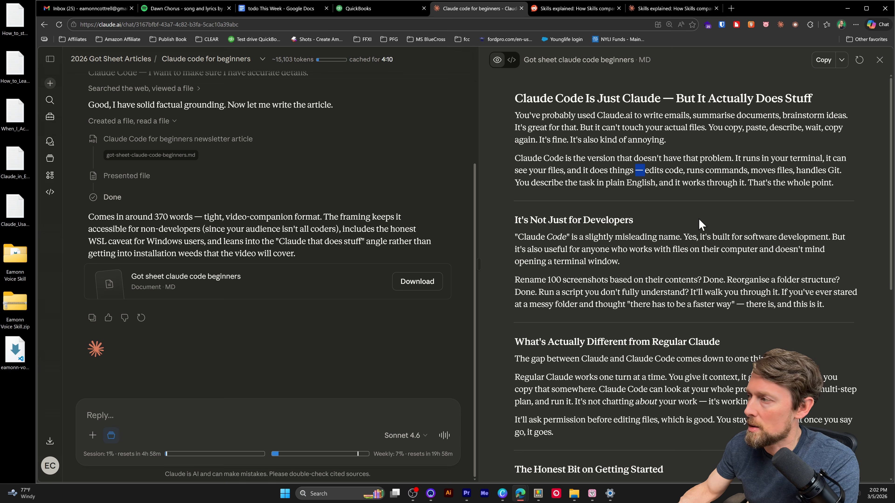
pyautogui.scroll(-2, 701, 225)
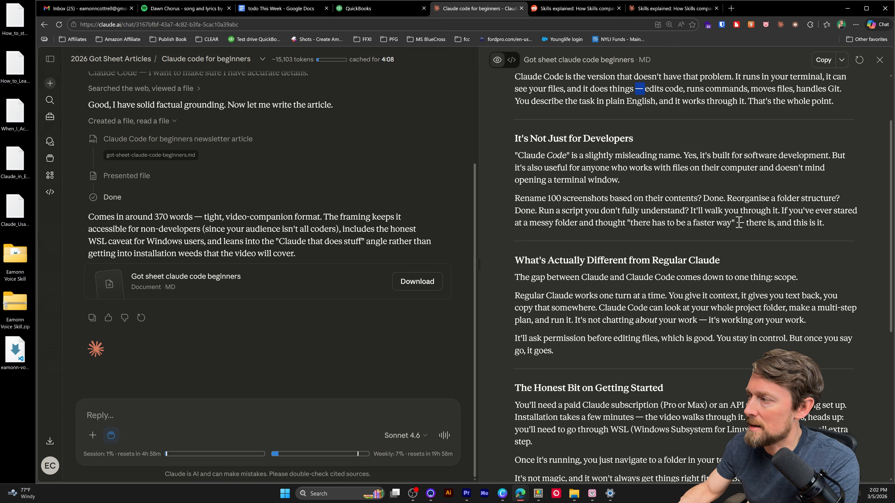
pyautogui.scroll(-4, 738, 222)
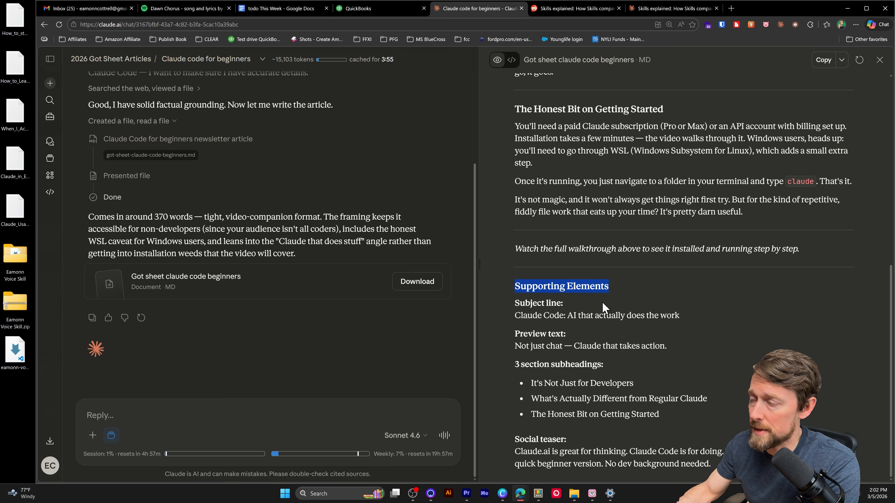
pyautogui.click(637, 247)
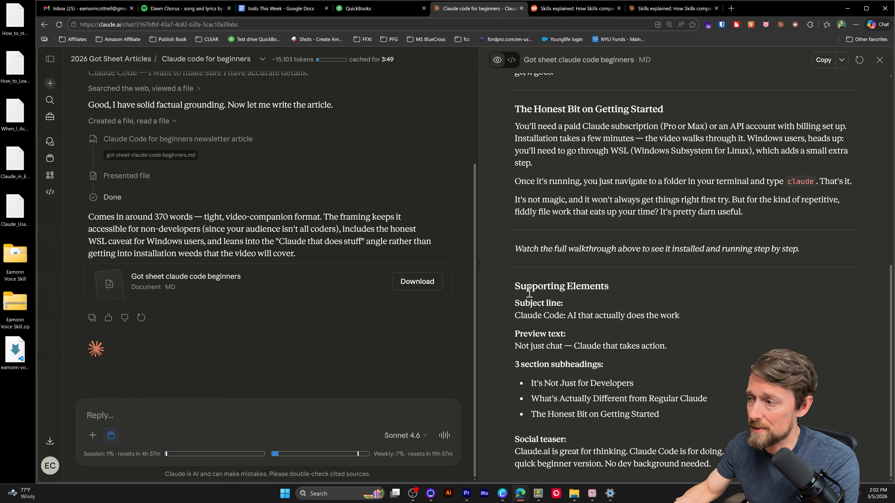
pyautogui.moveTo(519, 302); pyautogui.dragTo(557, 302)
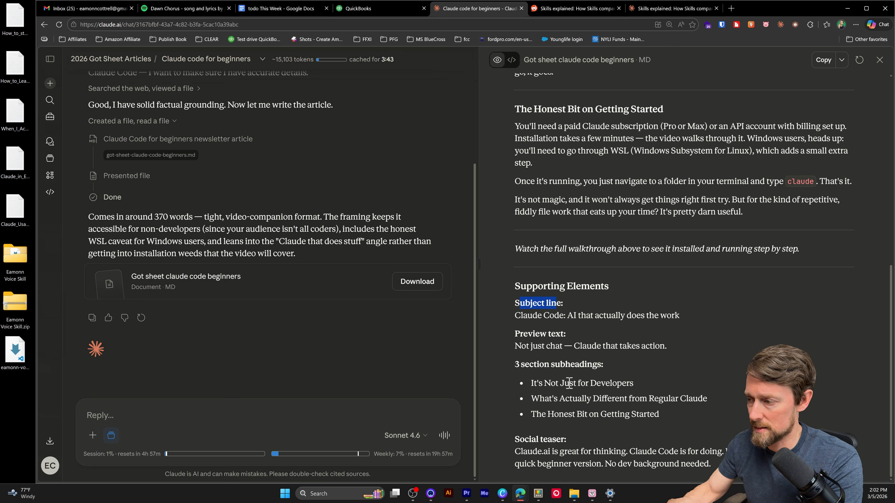
pyautogui.moveTo(532, 438); pyautogui.dragTo(570, 441)
pyautogui.click(648, 450)
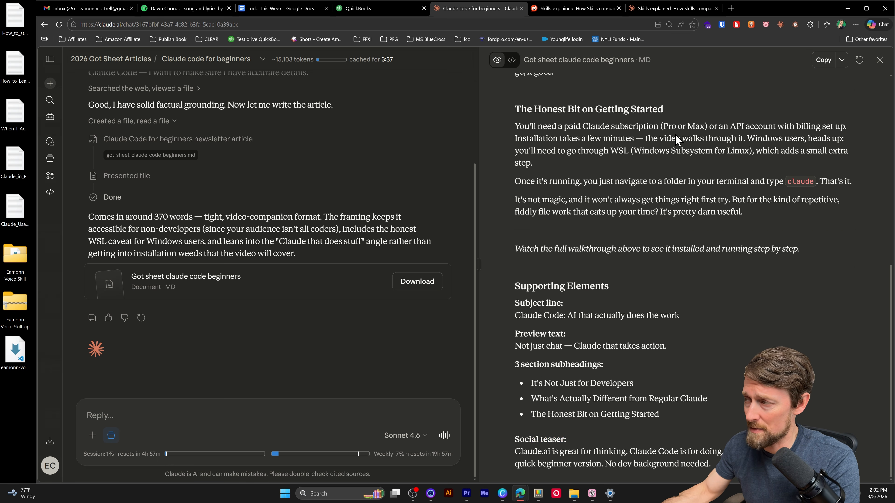
pyautogui.scroll(10, 676, 195)
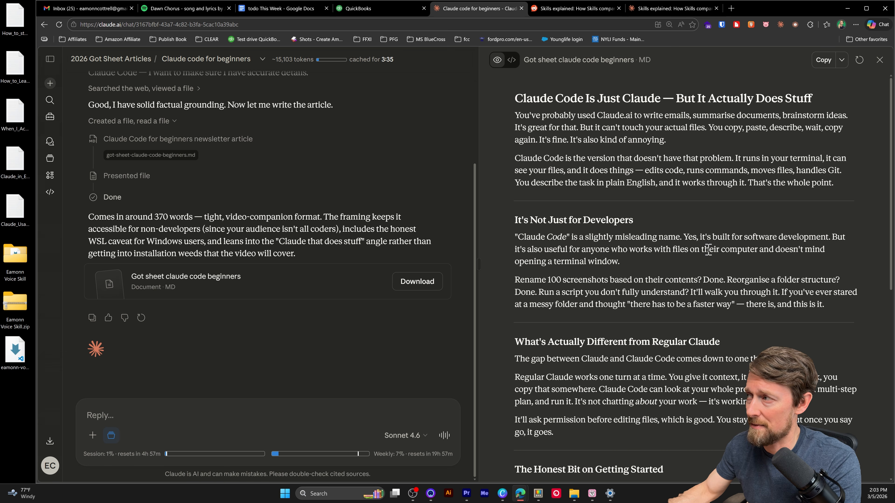